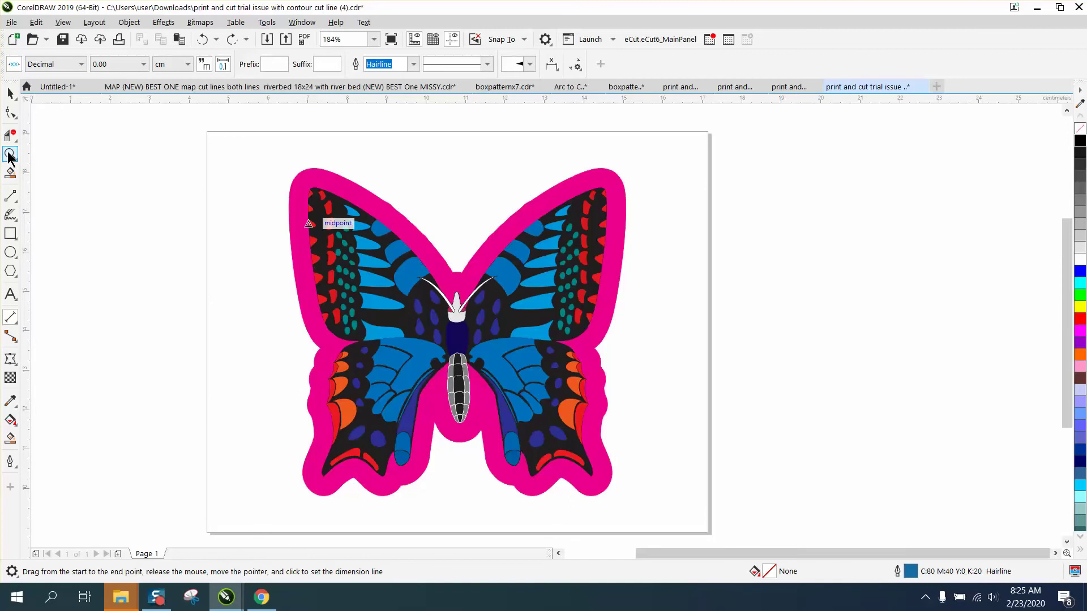
Measure the width of the pink border along the upper edge of the butterfly's left wing with a dimension line.
left_click(11, 154)
left_click_drag(283, 152, 462, 272)
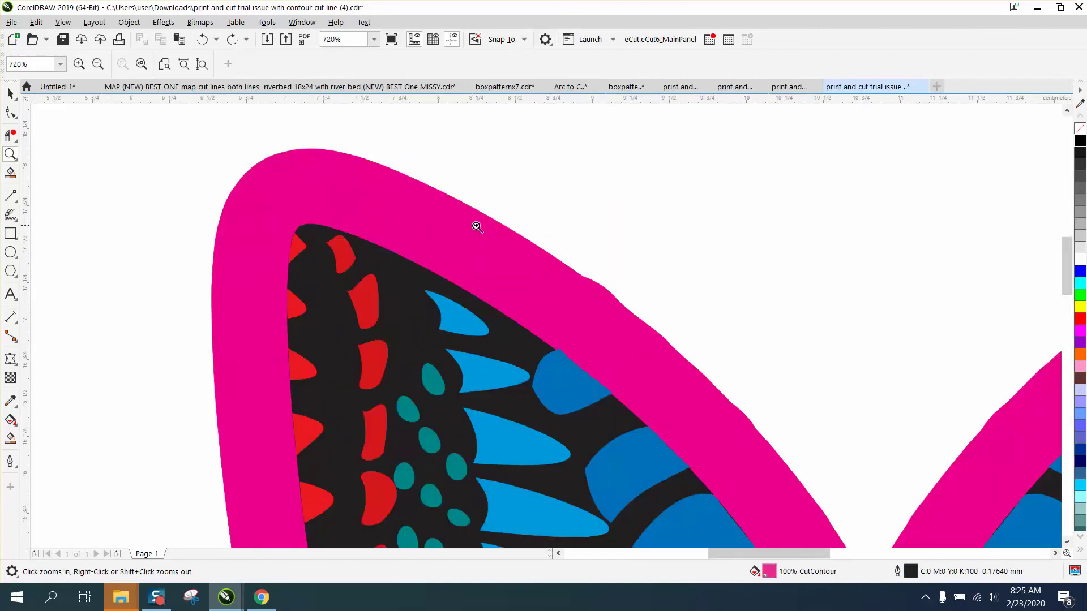
left_click(16, 323)
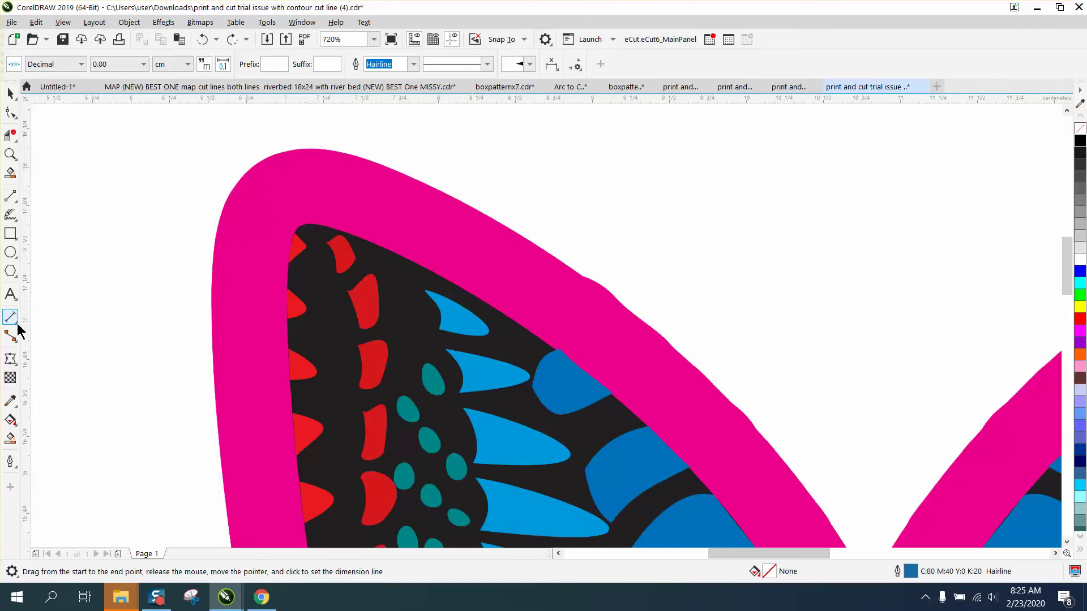
left_click(17, 323)
left_click(49, 323)
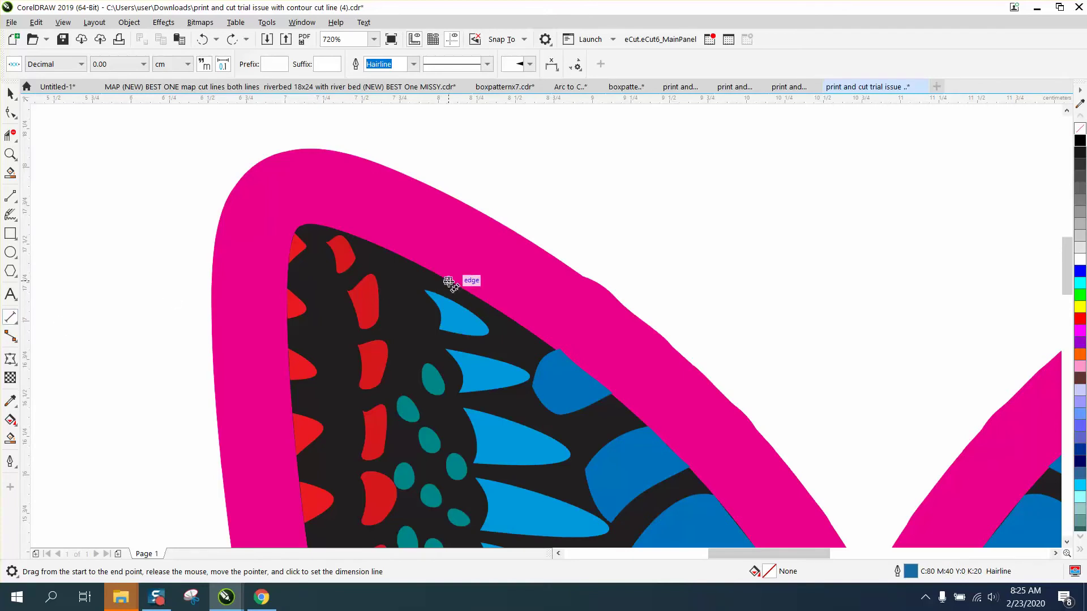
left_click_drag(449, 281, 491, 219)
left_click(532, 224)
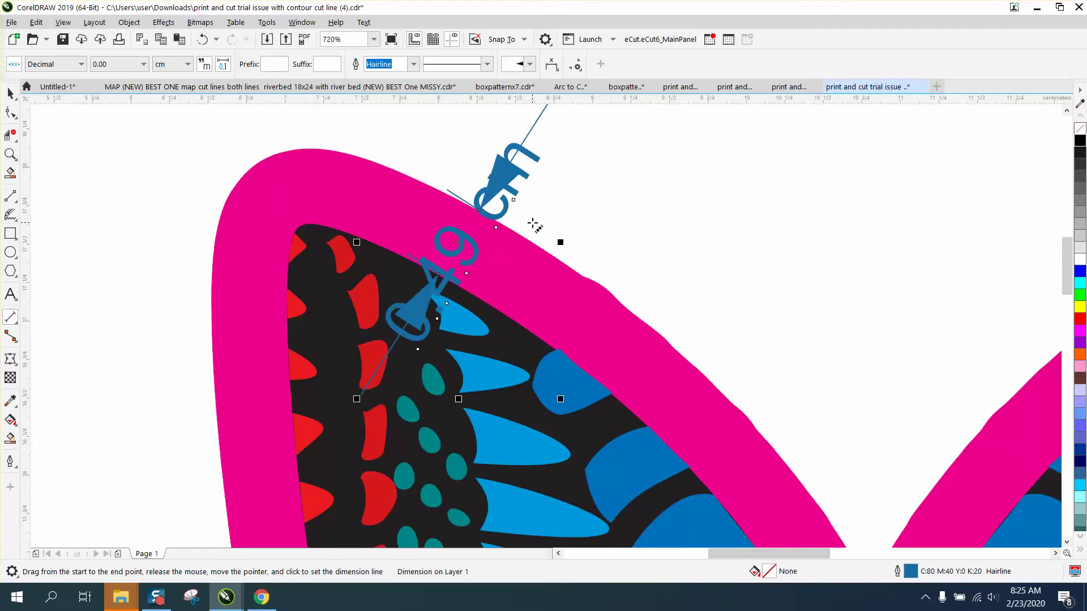
Set the nudge distance to 10 cm and move the pink contour shape one nudge to the right of the butterfly.
scroll(509, 223, "down", 4)
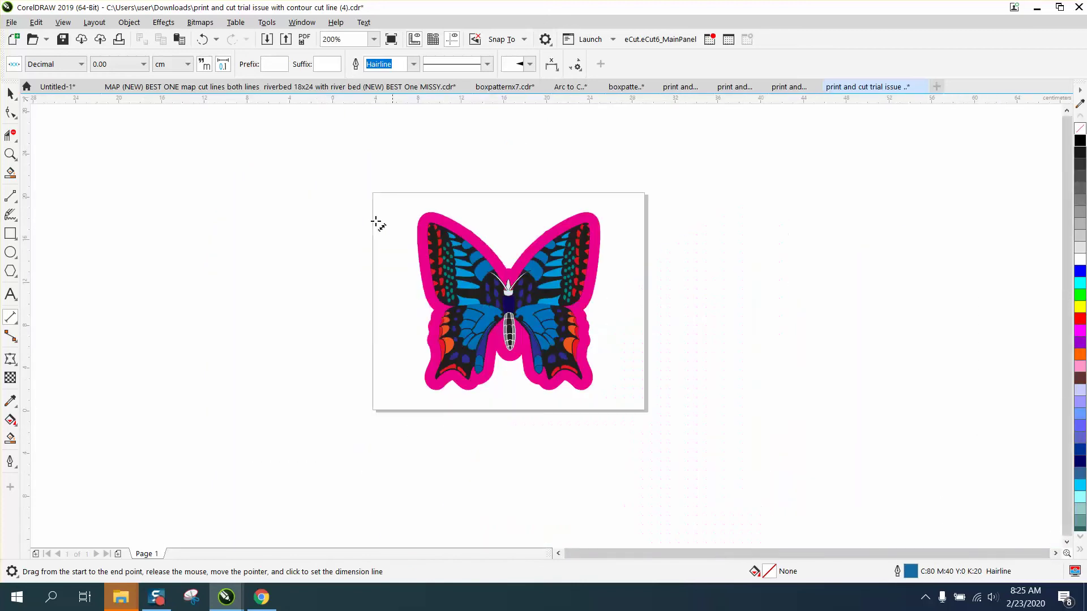
scroll(376, 223, "down", 4)
left_click(10, 94)
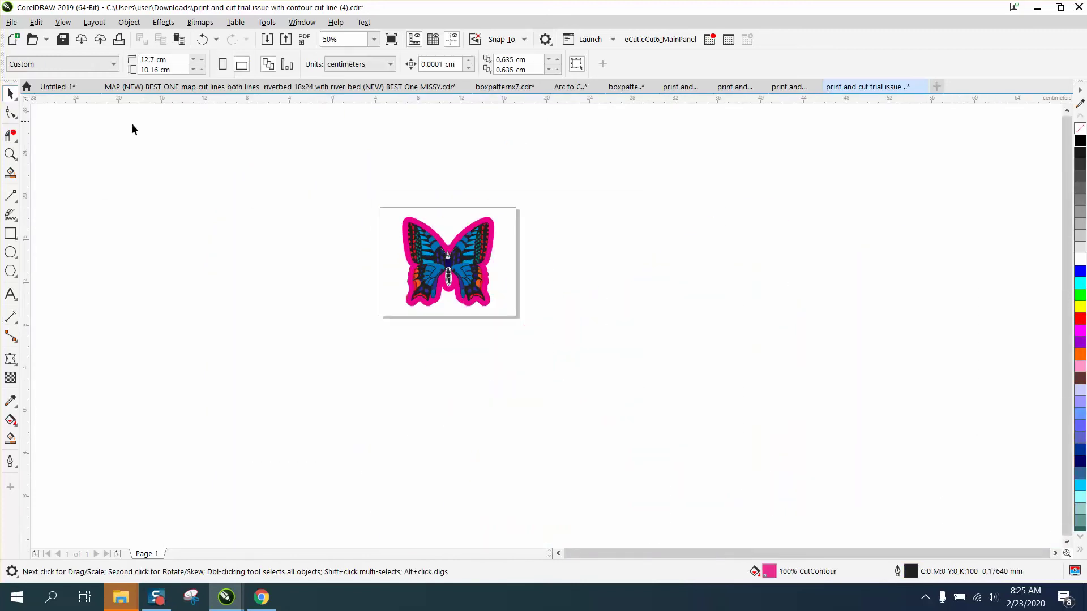
left_click(492, 225)
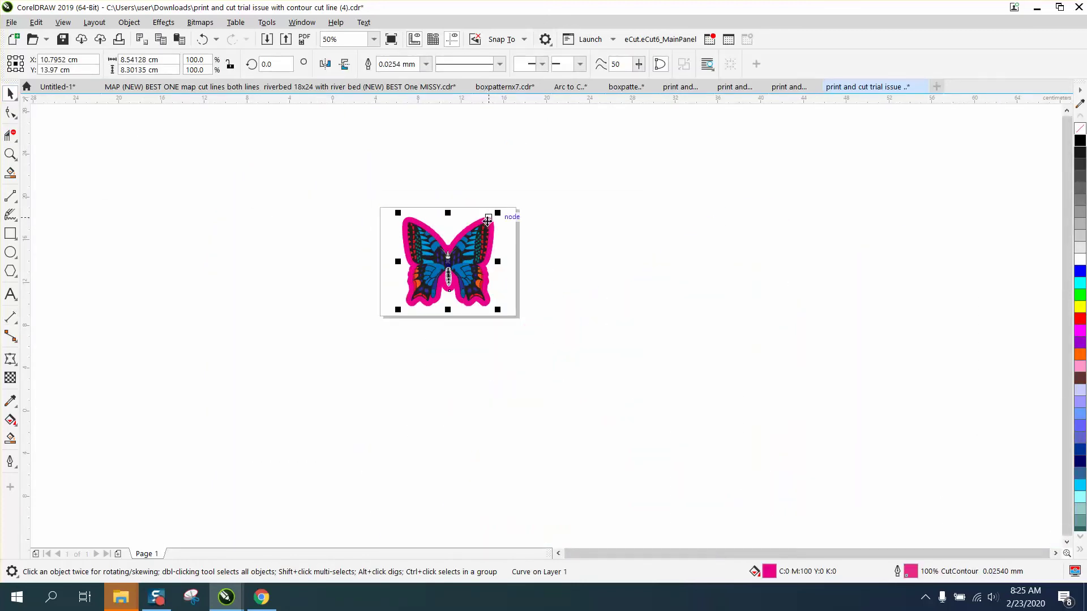
left_click(447, 191)
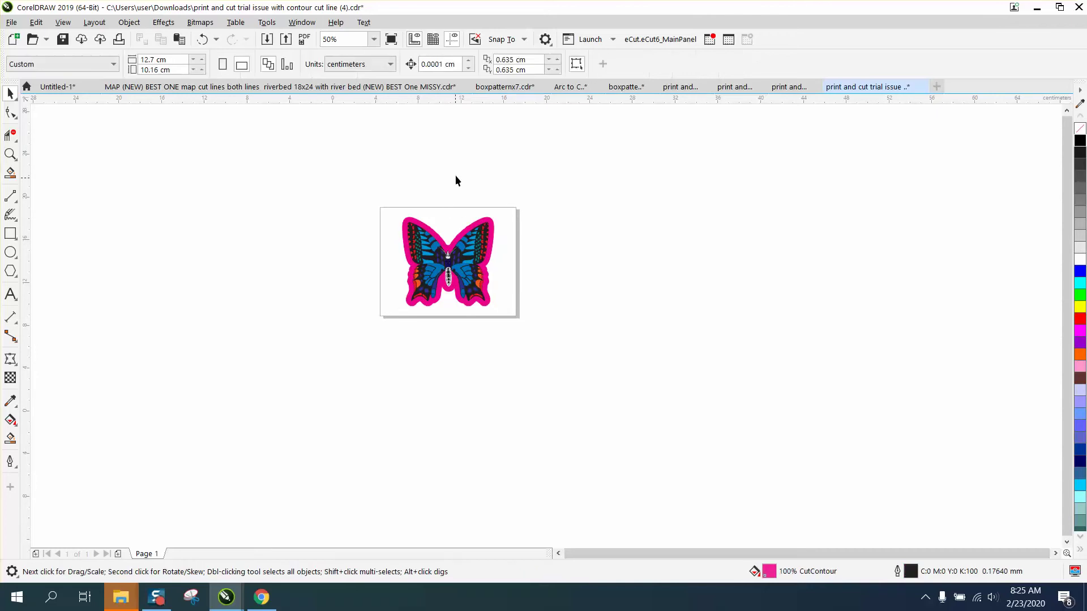
left_click_drag(603, 339, 604, 341)
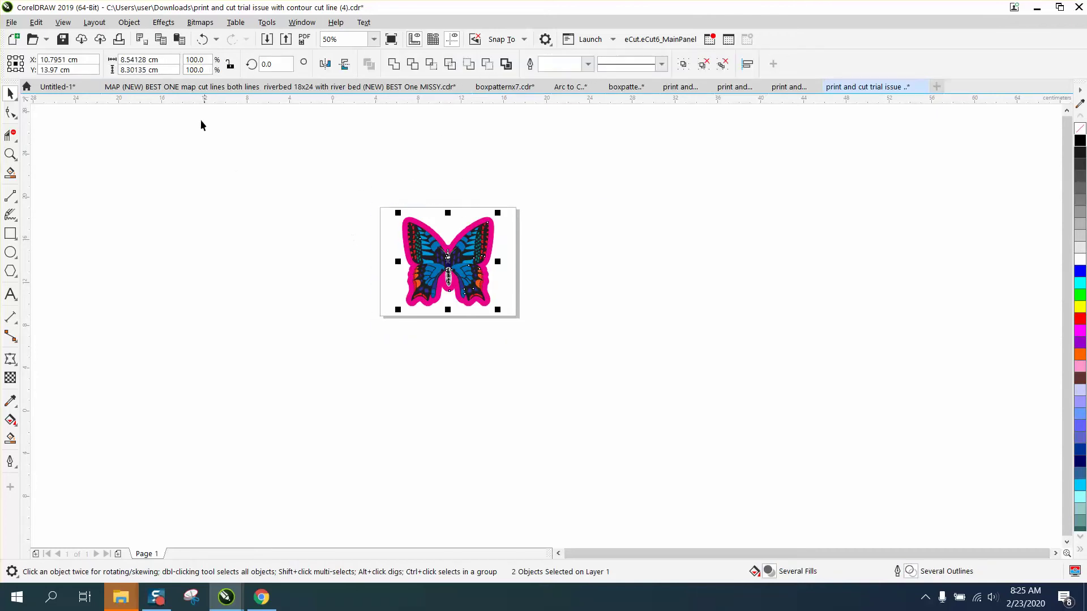
key("Escape")
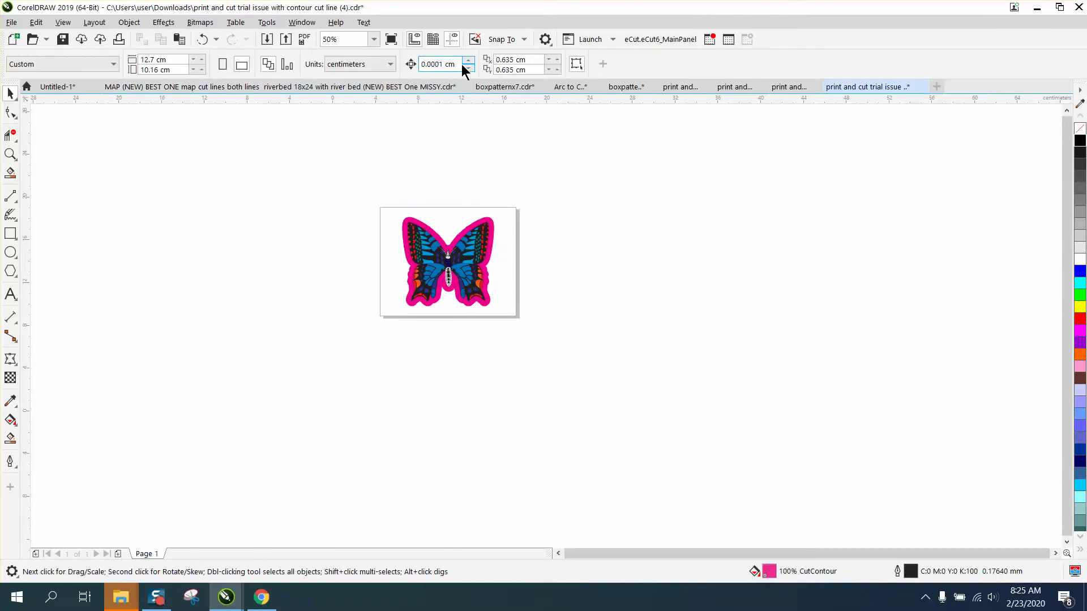
left_click(423, 64)
type("10")
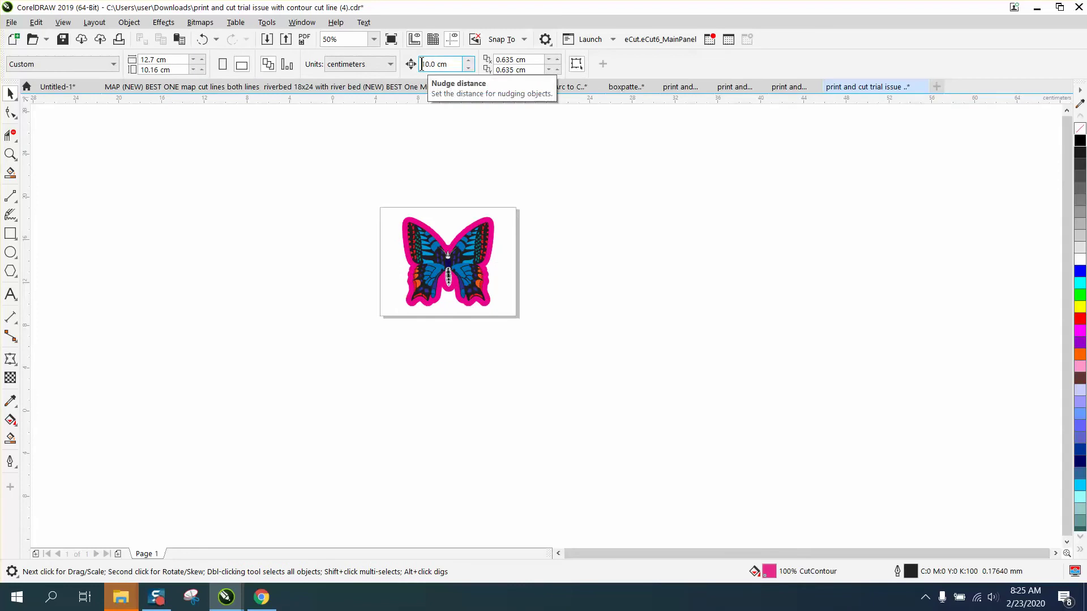
left_click(494, 227)
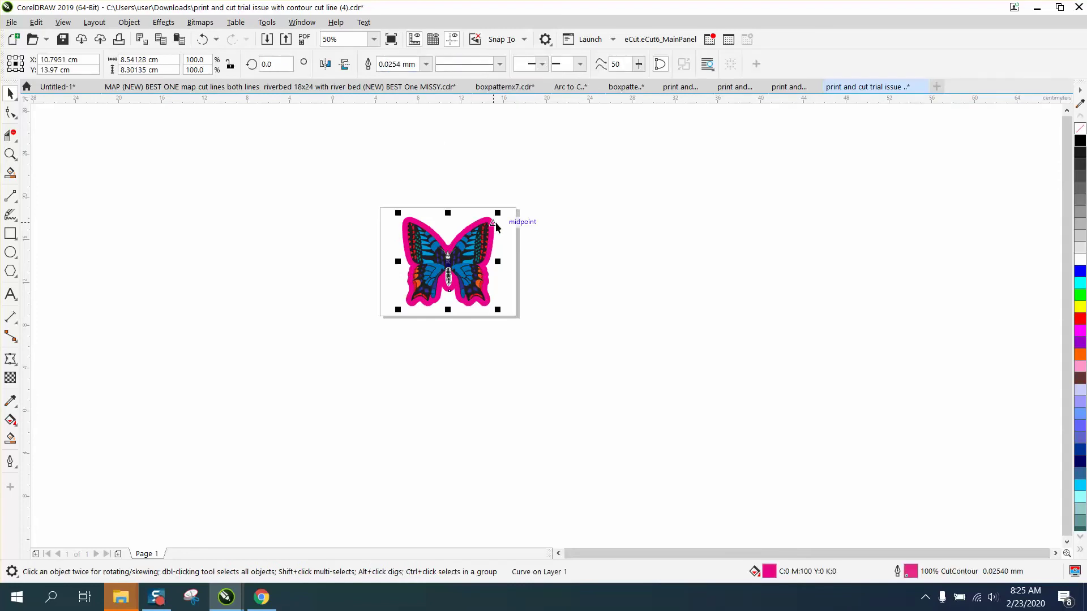
key("Right")
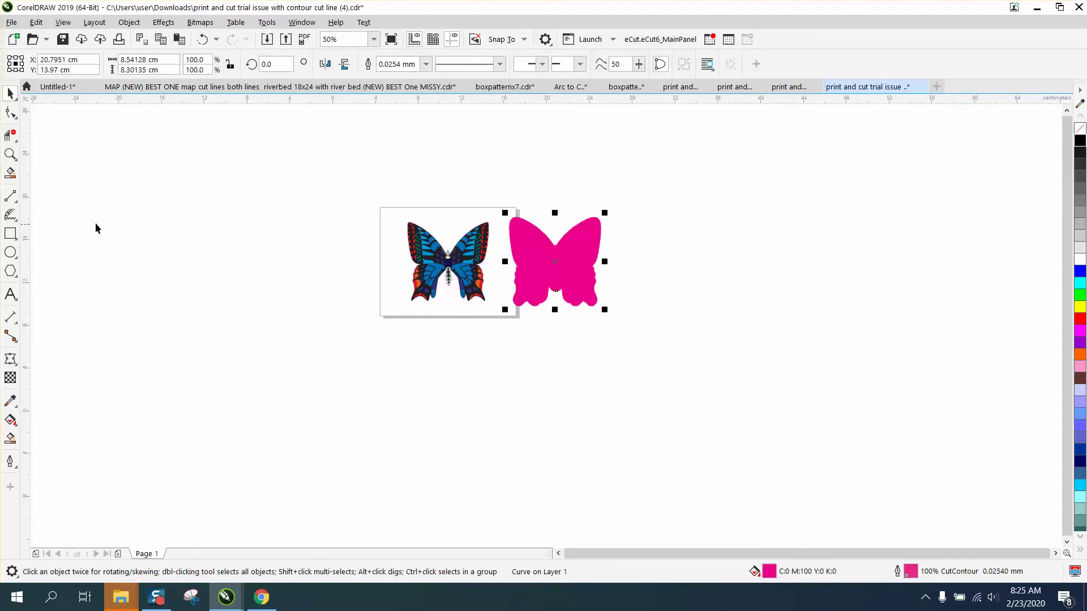
Select the whole butterfly artwork and ungroup it one level.
left_click(10, 153)
left_click_drag(363, 205, 641, 309)
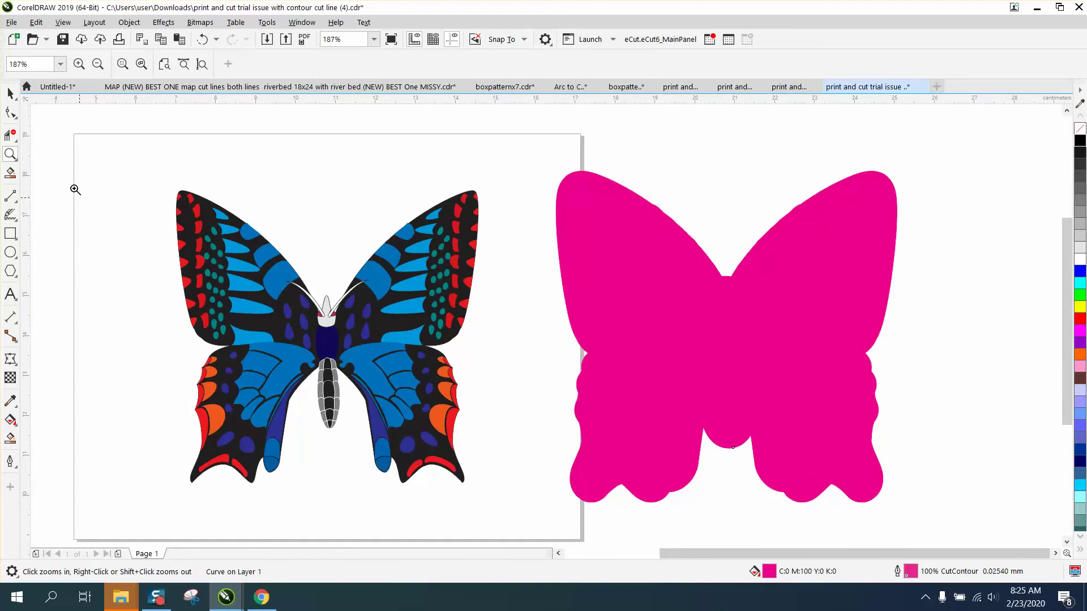
left_click(11, 94)
left_click_drag(160, 238, 516, 514)
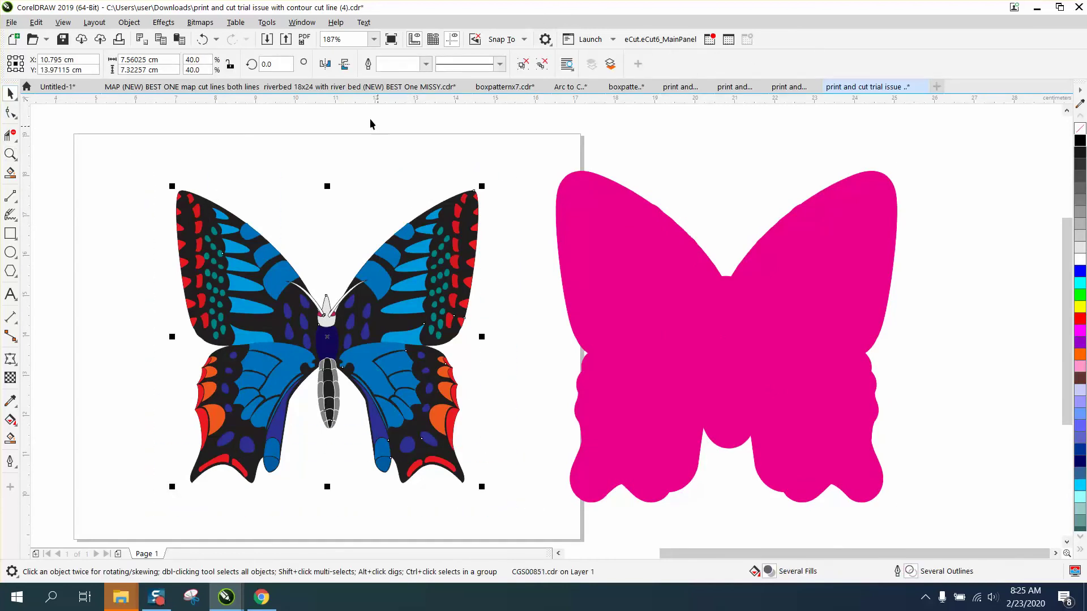
left_click(129, 22)
mouse_move(163, 256)
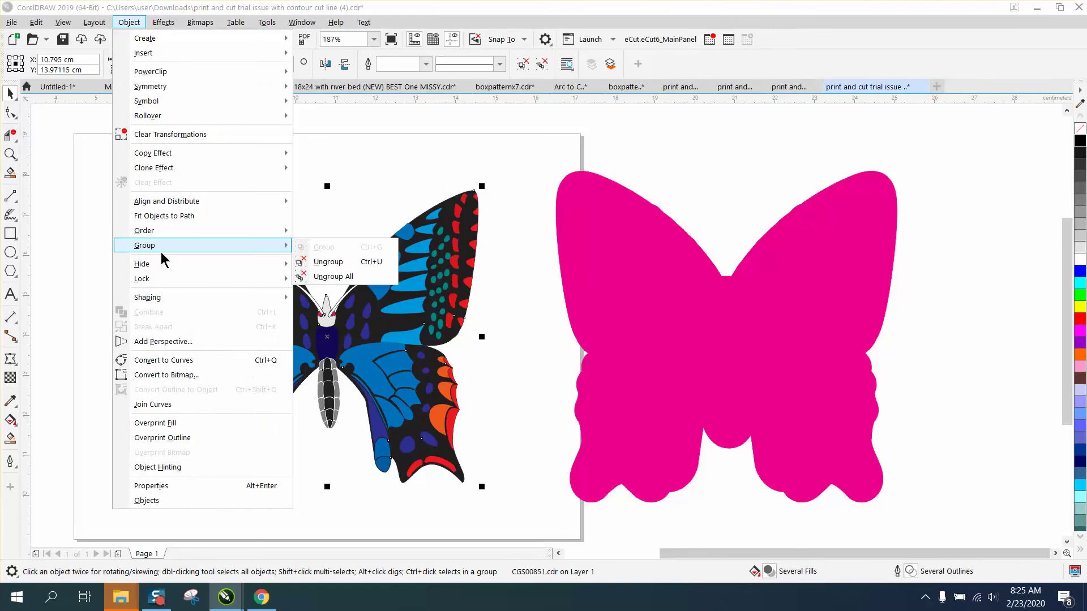
left_click(334, 264)
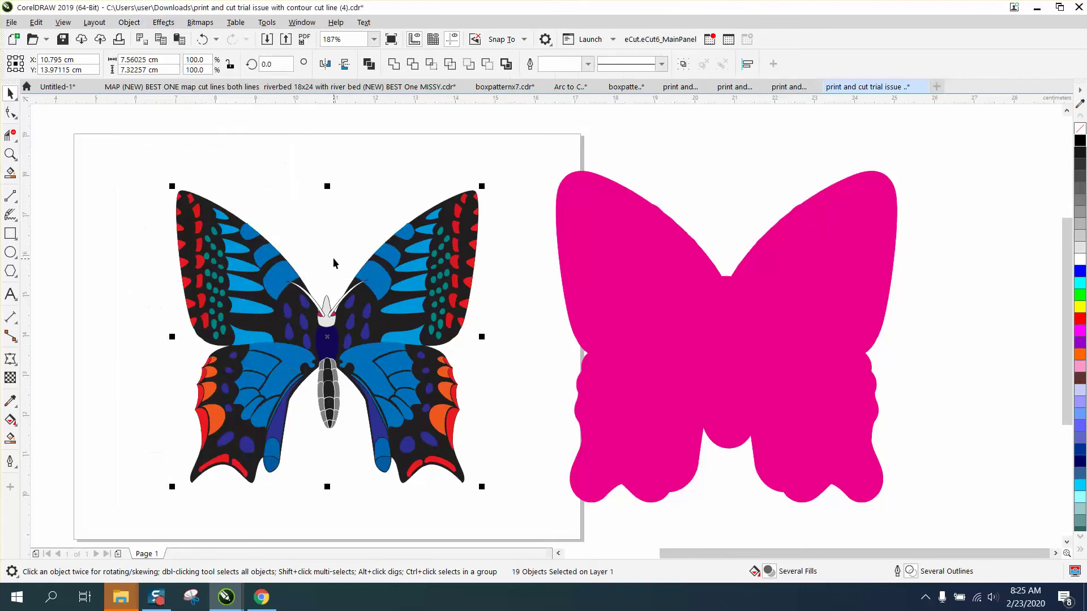
Create a boundary shape around the selected butterfly pieces and move it 10 cm to the left of the artwork.
left_click(506, 65)
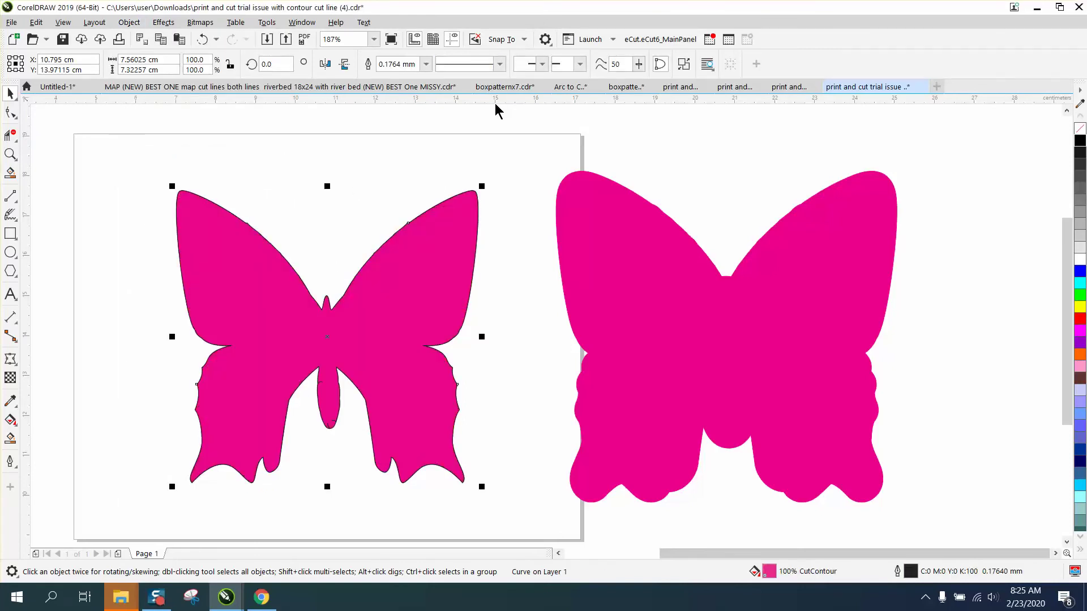
scroll(549, 131, "down", 3)
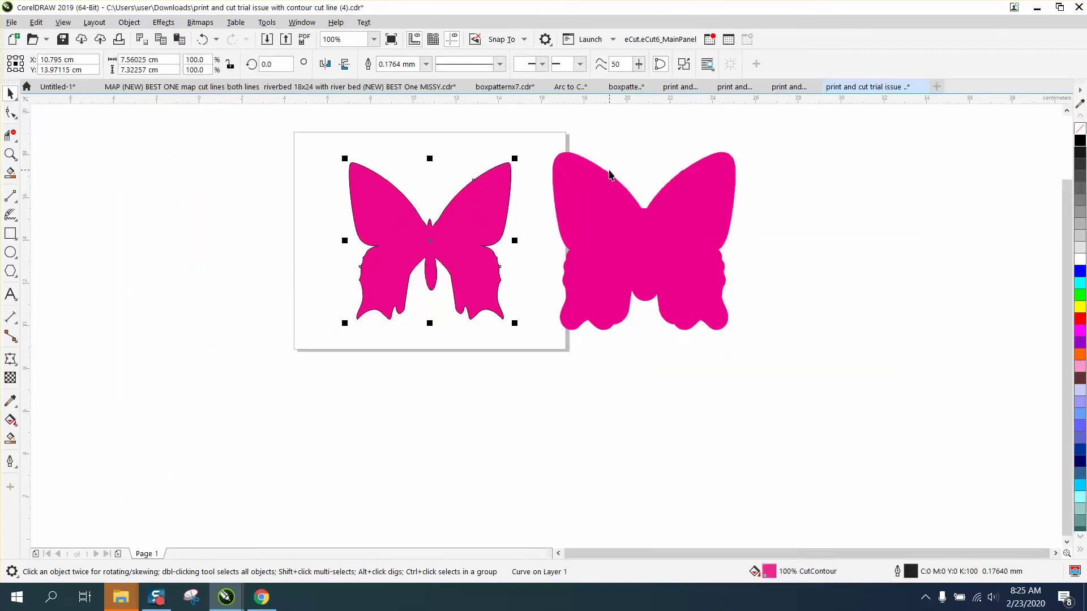
key("Left")
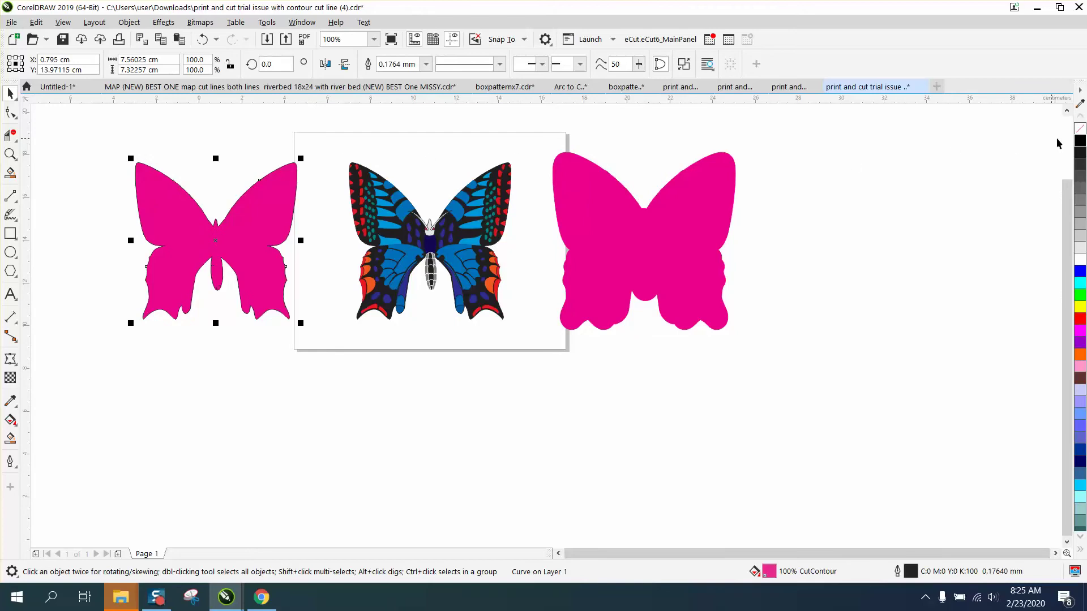
Remove the boundary shape's fill and give it a red hairline outline.
left_click(1080, 129)
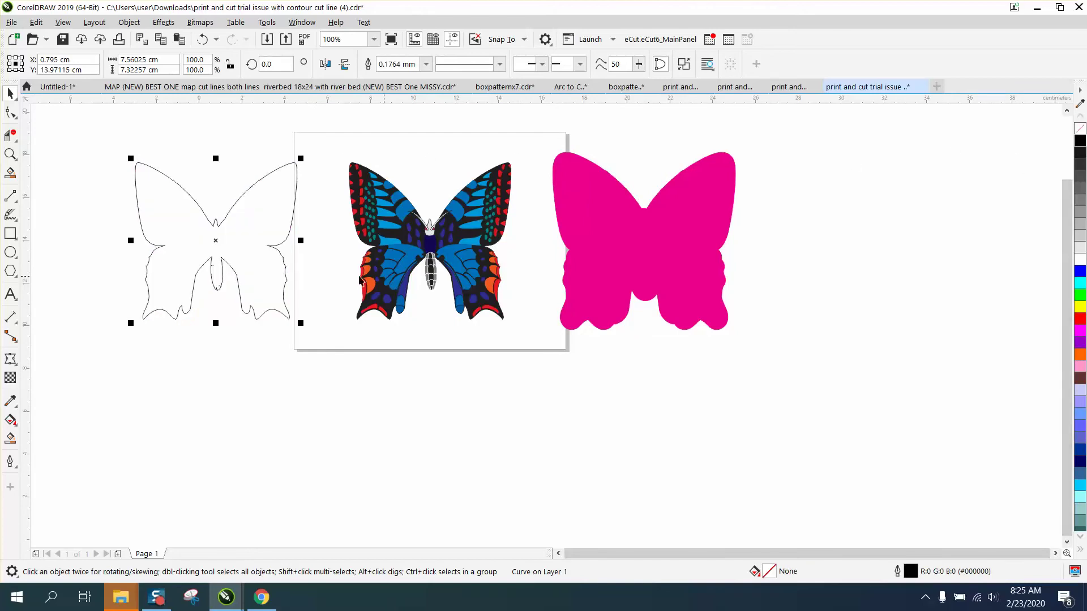
double_click(909, 573)
left_click(457, 250)
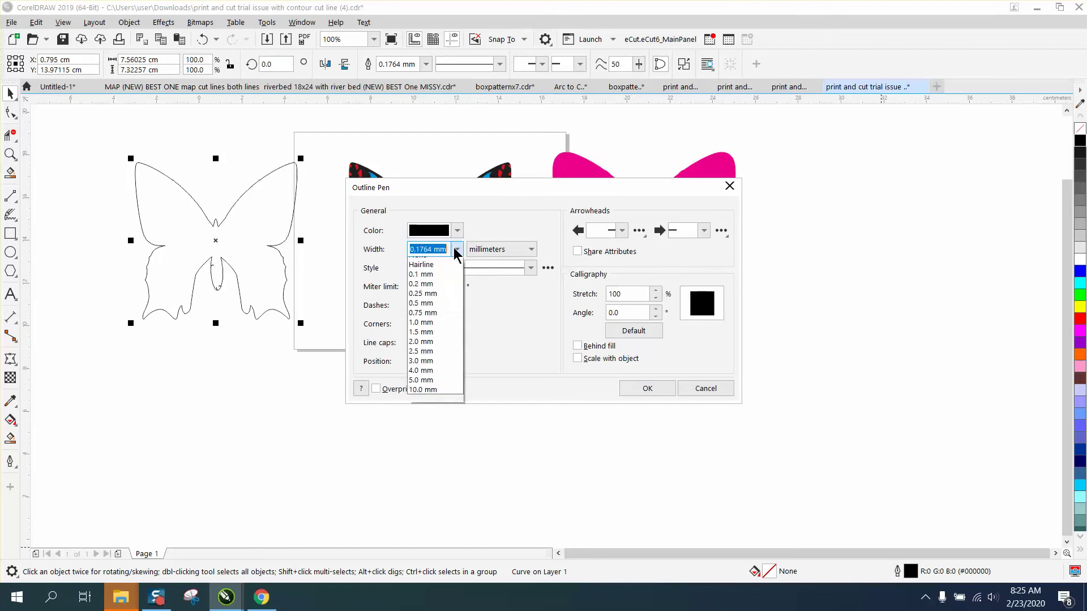
left_click(431, 270)
left_click(645, 389)
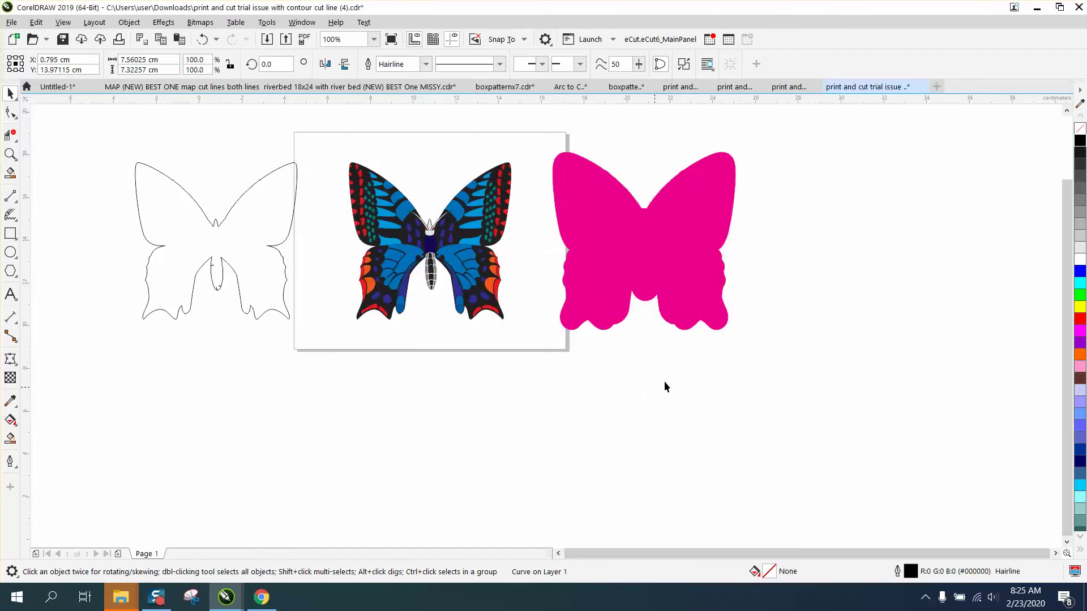
right_click(1081, 319)
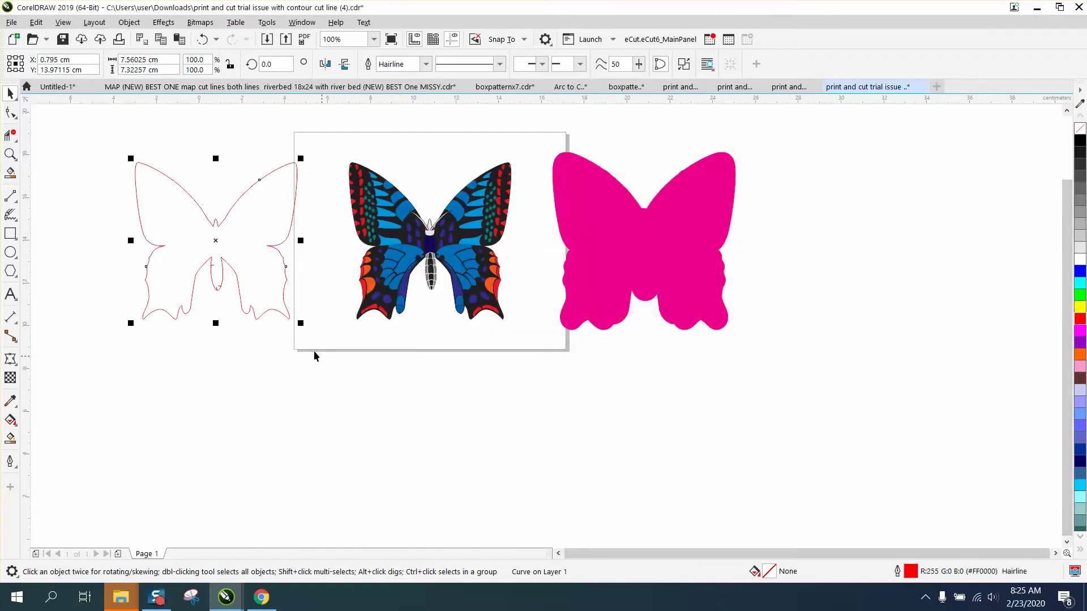
Move the red outline 10 cm right onto the butterfly for comparison and return it to the artwork's left.
key("Right")
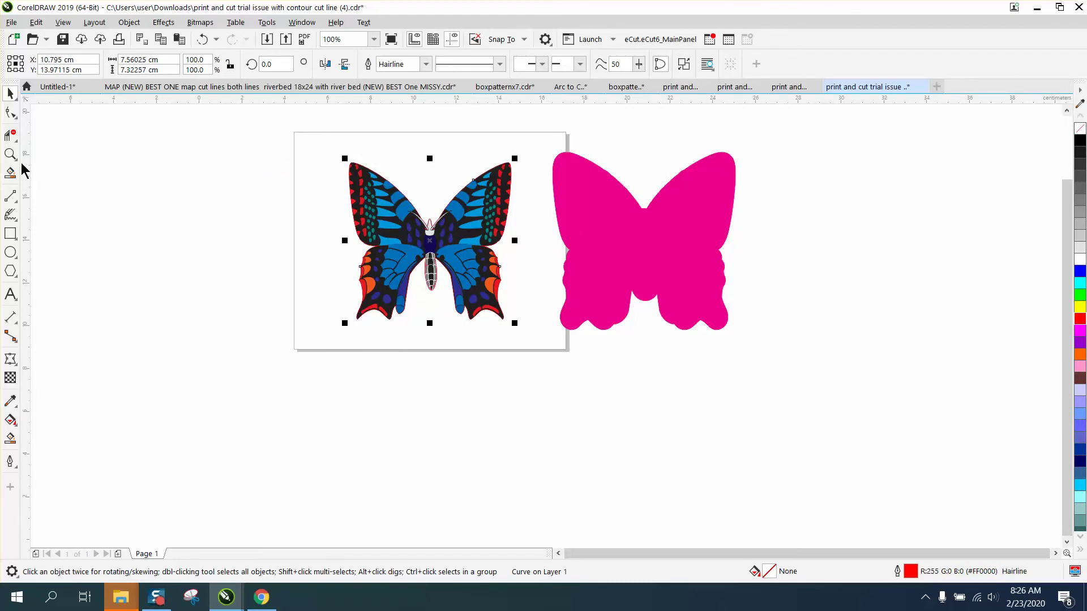
key("Left")
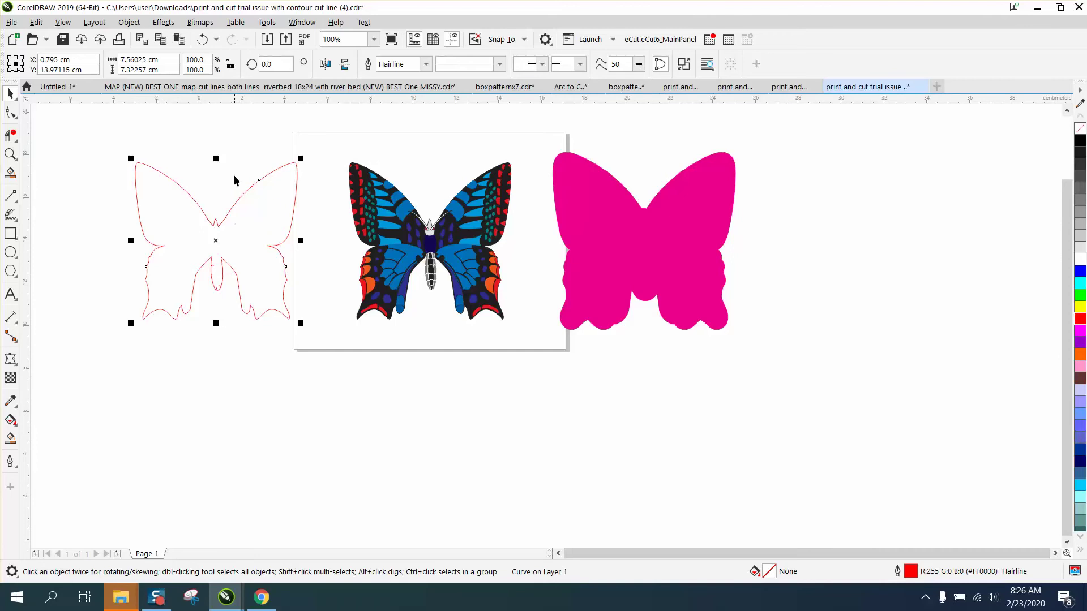
left_click(160, 40)
Try a one-step outside contour with a 50 cm offset on the red outline, and undo it.
left_click(164, 22)
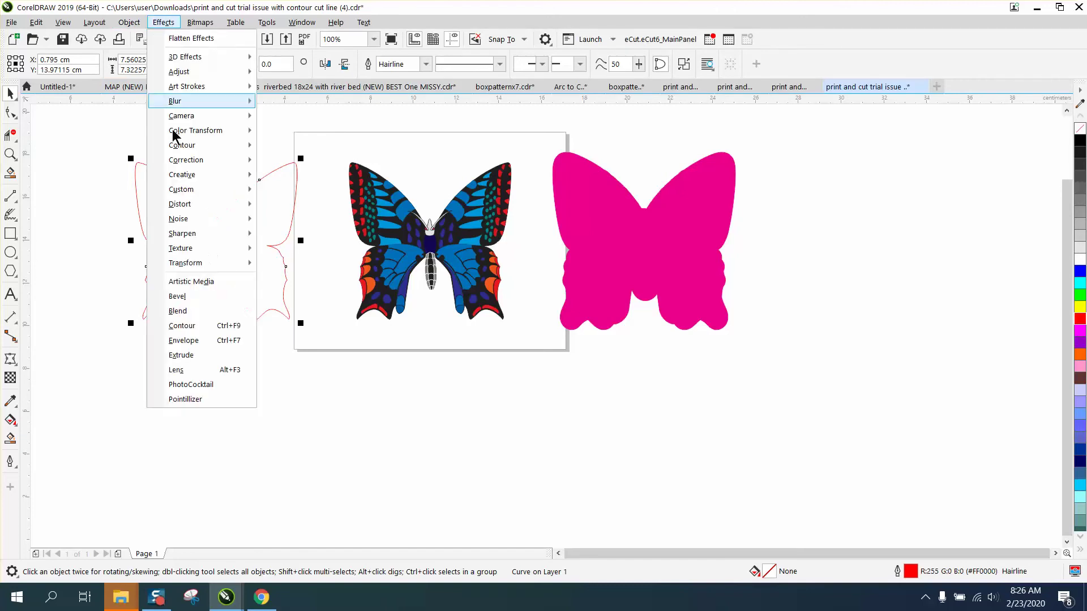
left_click(186, 329)
left_click_drag(963, 160, 921, 161)
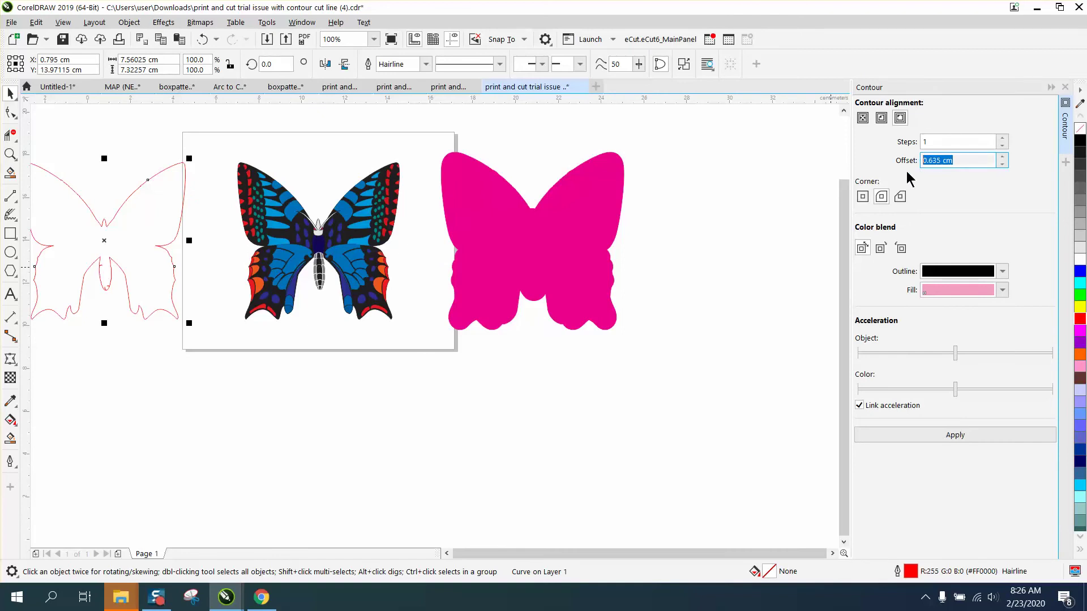
type("50")
left_click(948, 437)
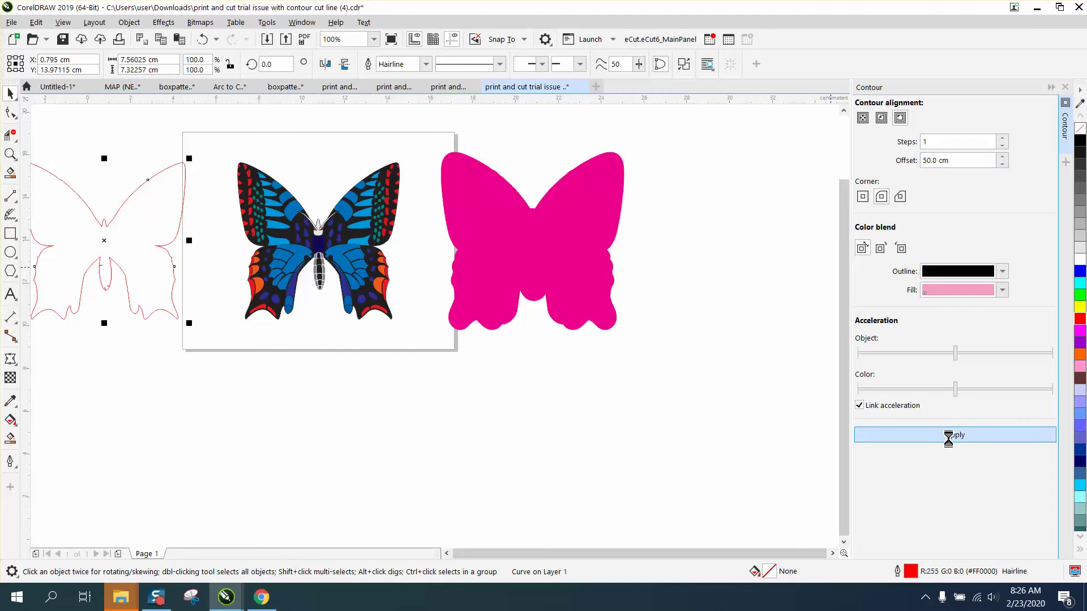
scroll(787, 376, "down", 5)
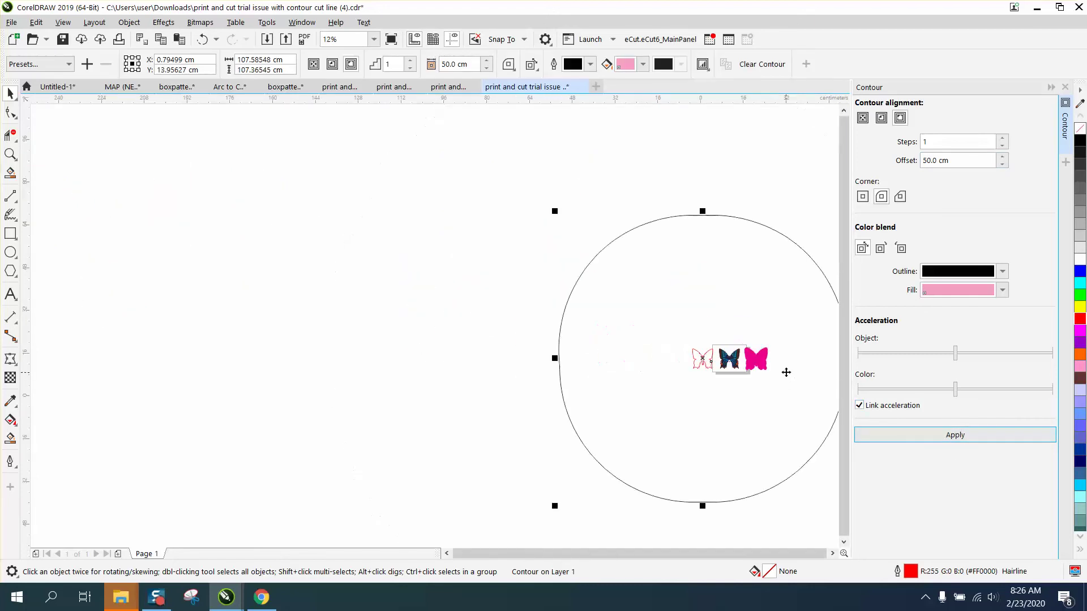
left_click(197, 40)
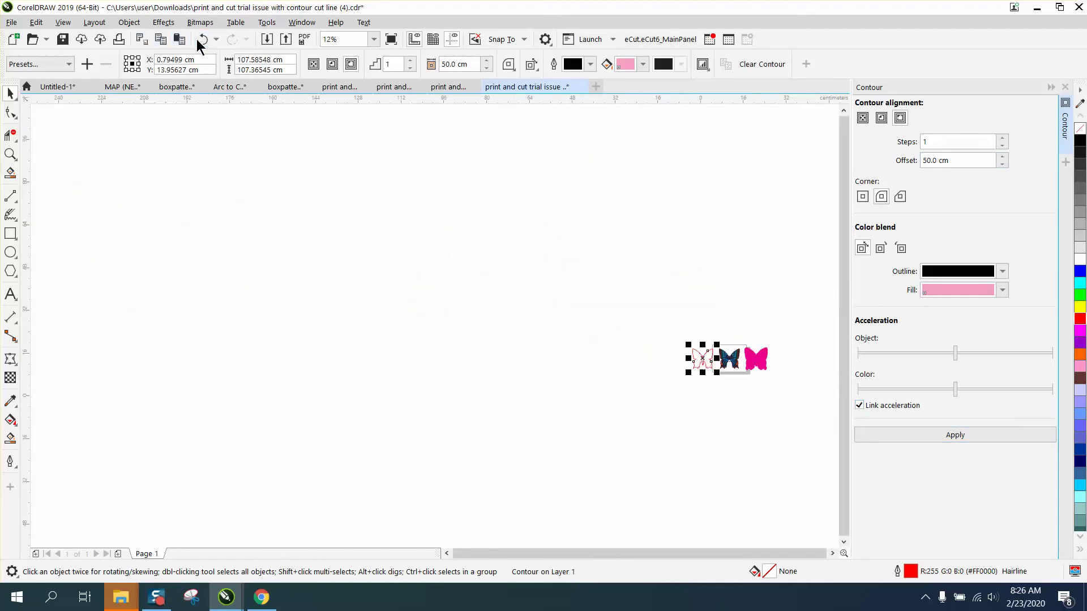
Try a one-step outside contour with a 2 cm offset on the red outline, and undo it.
left_click(16, 155)
scroll(787, 381, "up", 5)
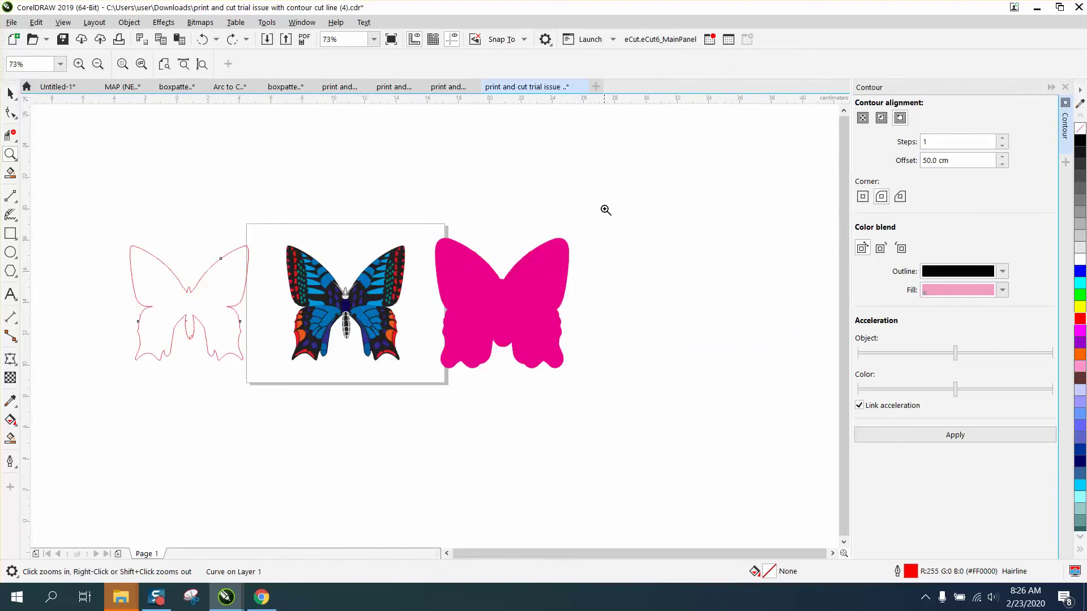
left_click(12, 95)
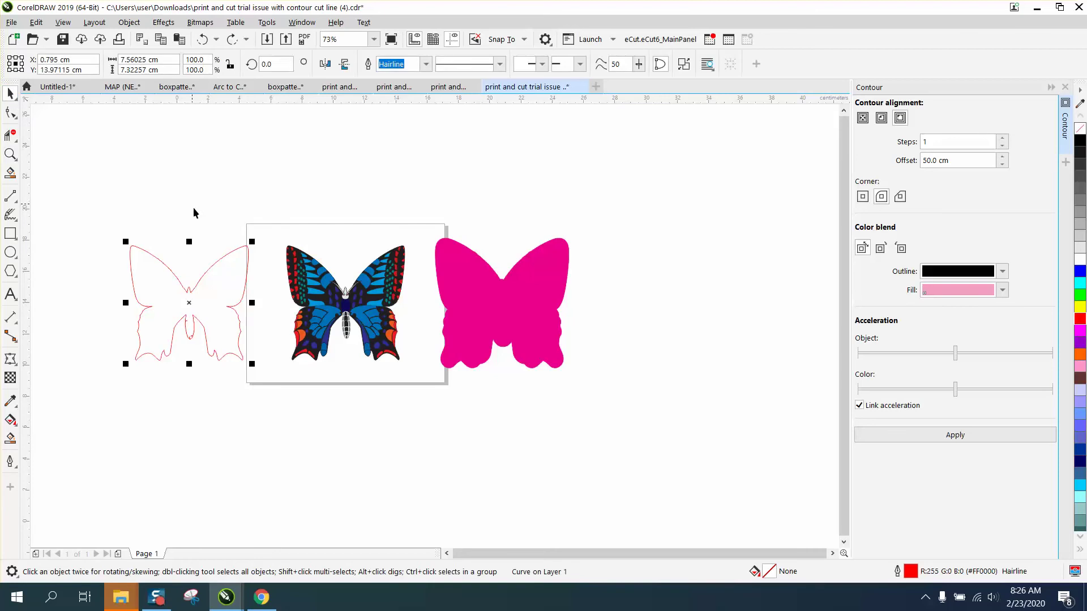
left_click_drag(965, 161, 900, 169)
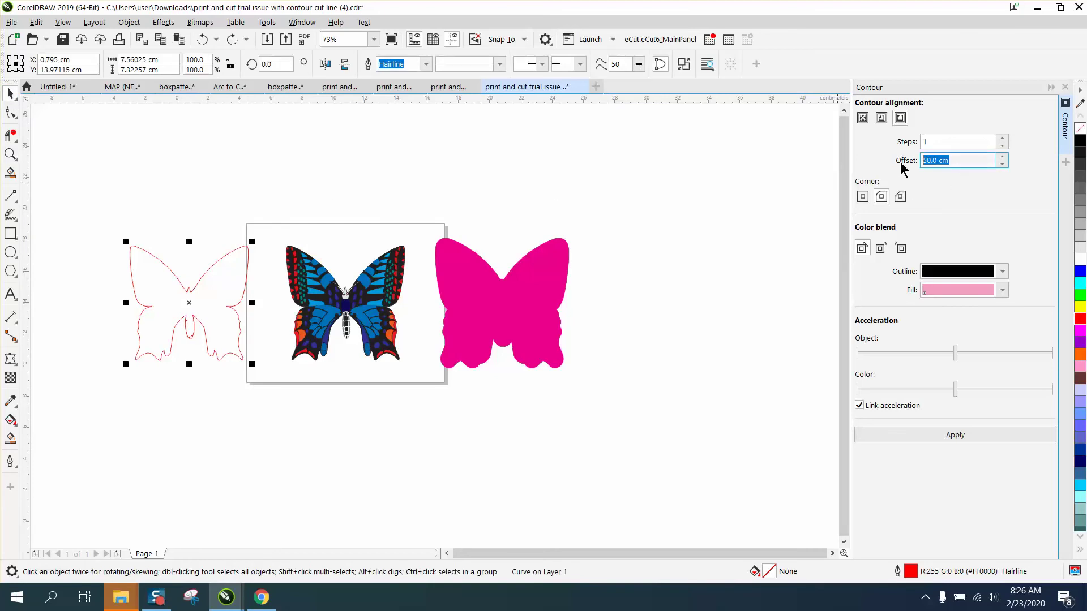
type("2")
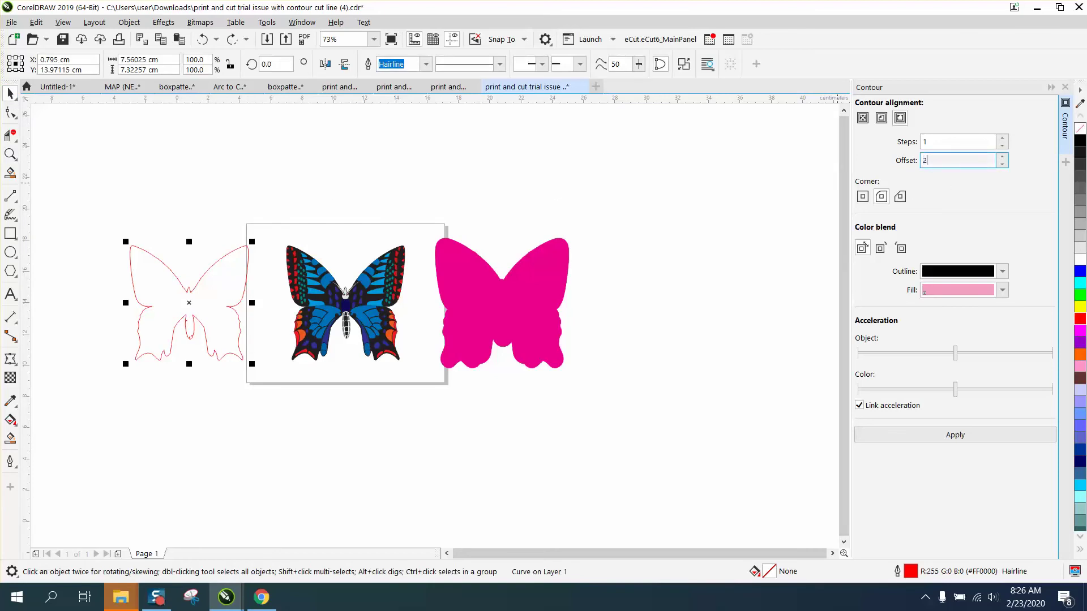
left_click(955, 436)
left_click(202, 40)
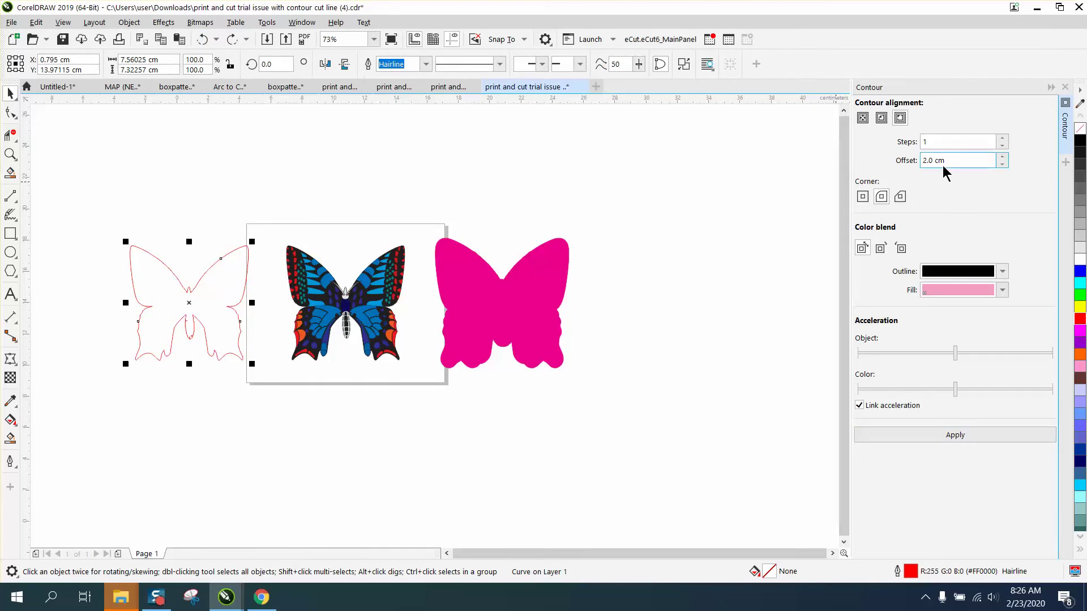
Try a one-step outside contour with a 1 cm offset on the red outline, and undo it.
left_click_drag(946, 162, 898, 163)
type("1")
left_click(962, 438)
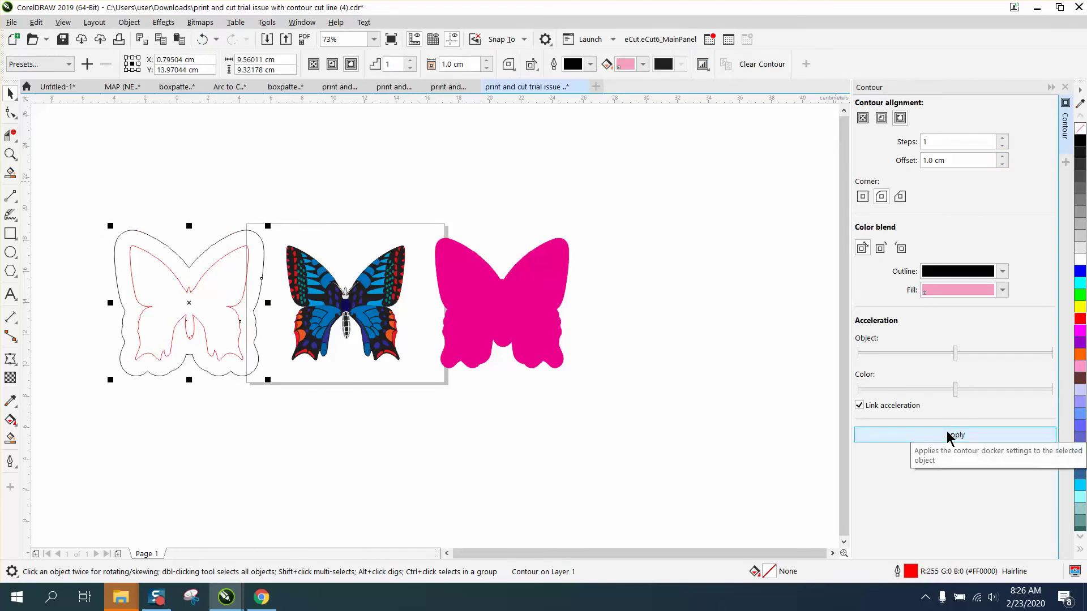
left_click(204, 40)
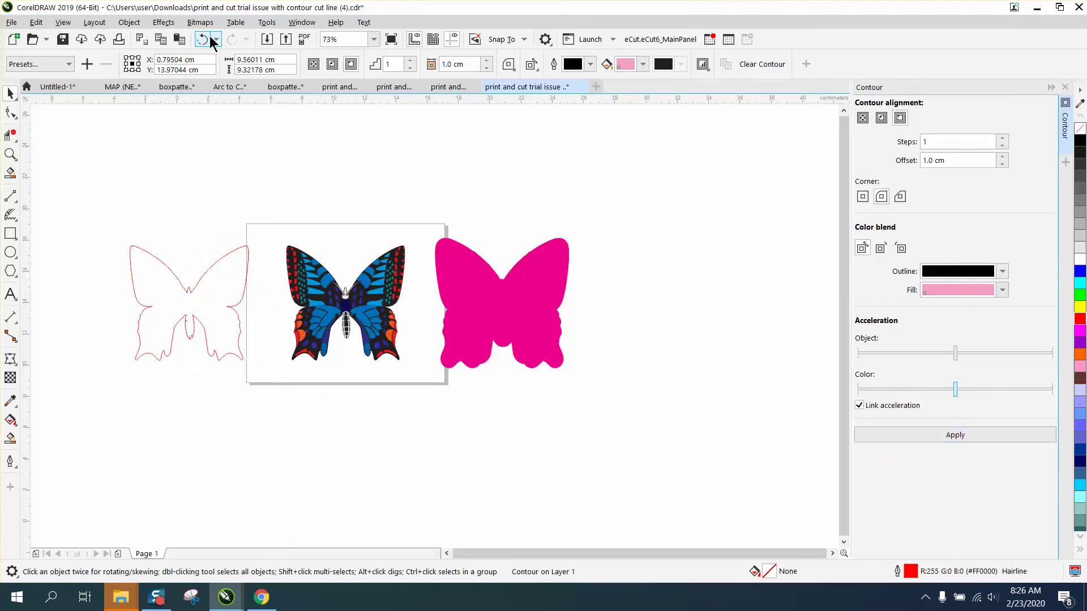
Apply a one-step outside contour with a 0.75 cm offset to the red outline and break the contour apart.
left_click_drag(984, 162, 898, 165)
type(".75")
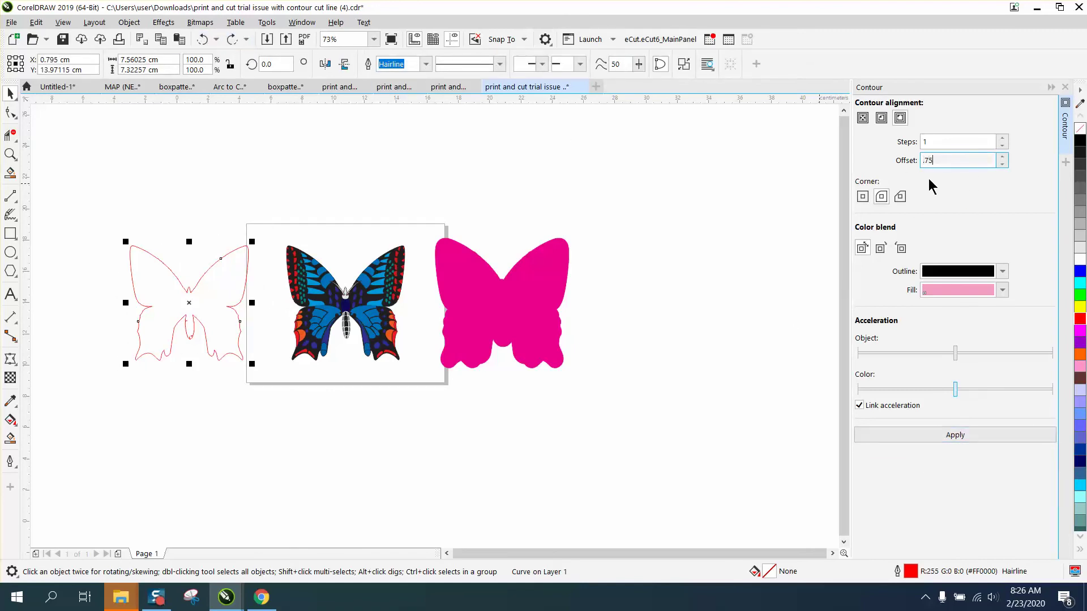
left_click(961, 437)
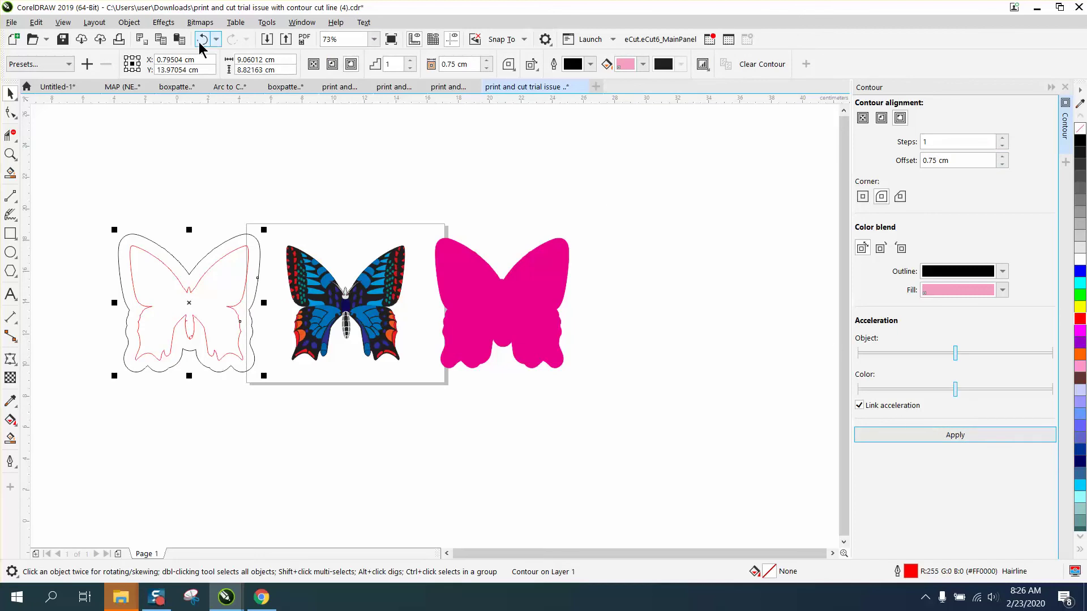
left_click(129, 22)
left_click(139, 327)
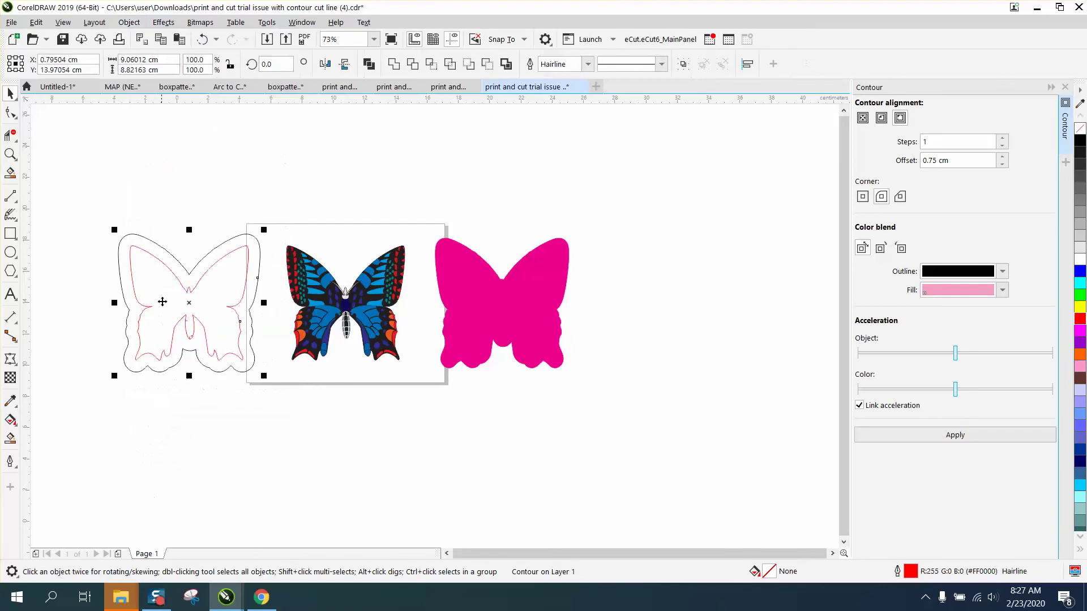
Move the separated outer contour 10 cm right so it surrounds the butterfly artwork.
left_click(191, 249)
left_click(191, 249)
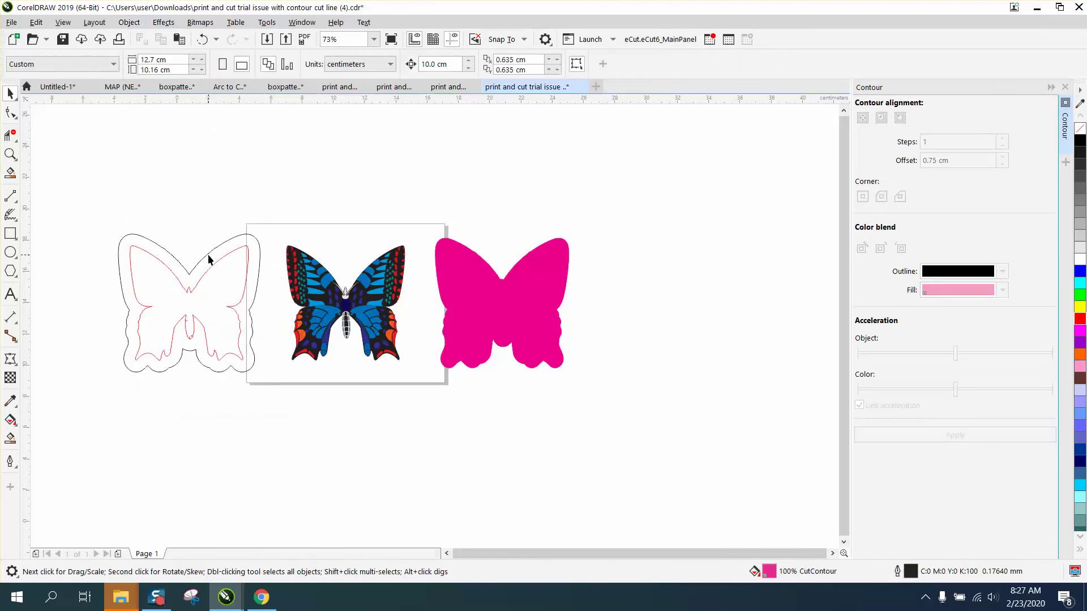
left_click(208, 259)
key("p")
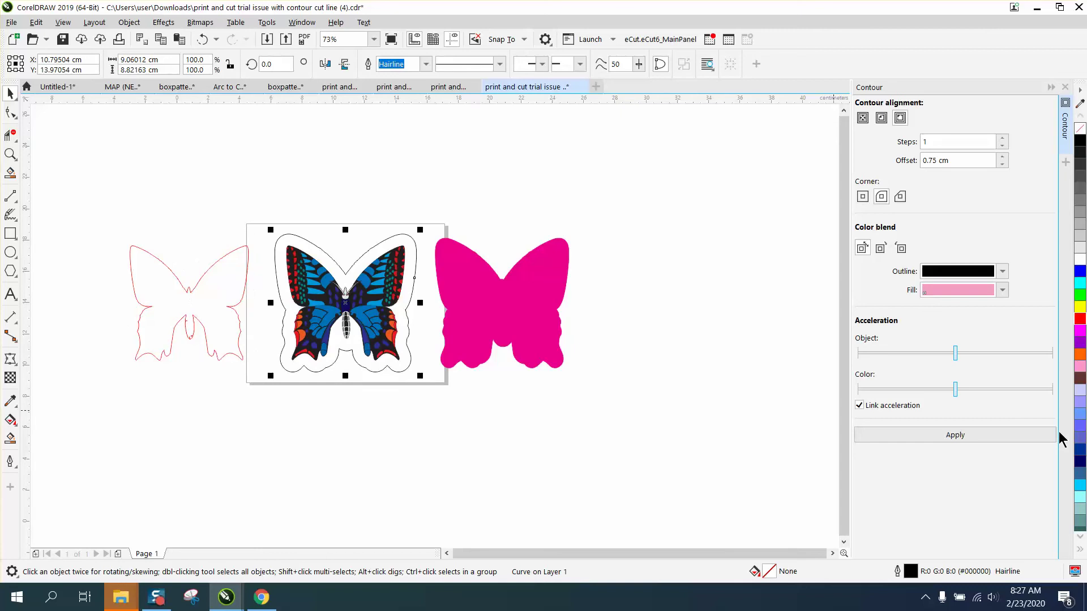
Set the outer contour's outline colour to red, keeping the hairline width.
double_click(911, 571)
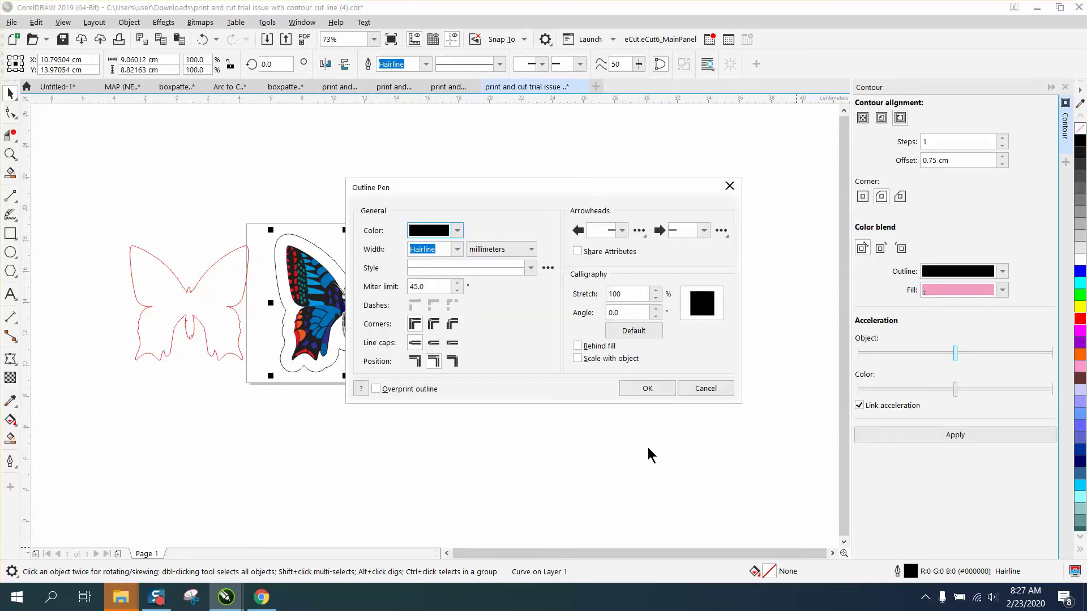
left_click(457, 231)
left_click(541, 315)
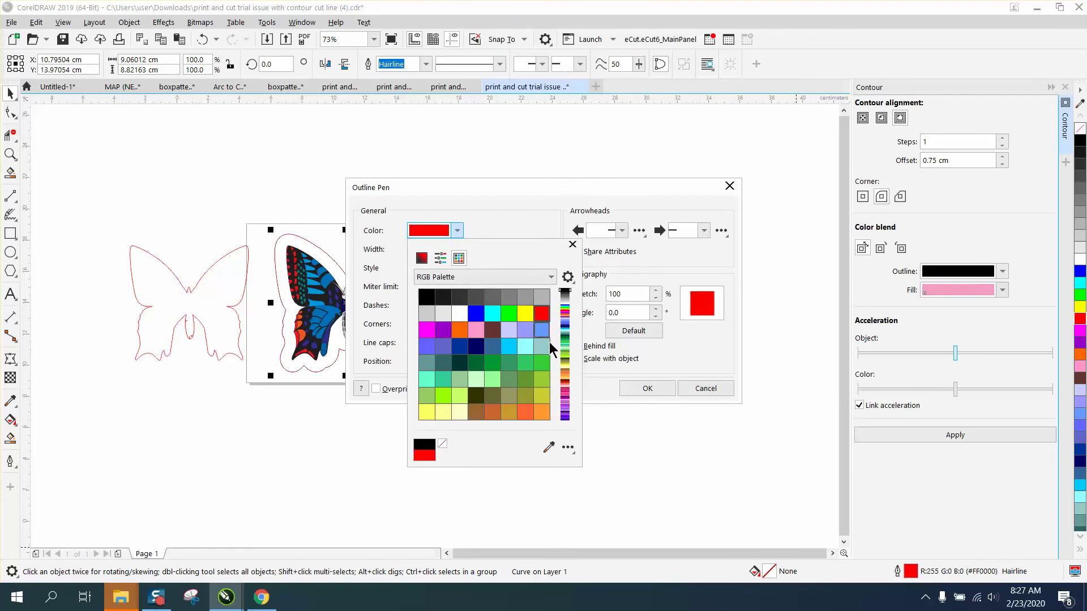
left_click(657, 387)
left_click(656, 387)
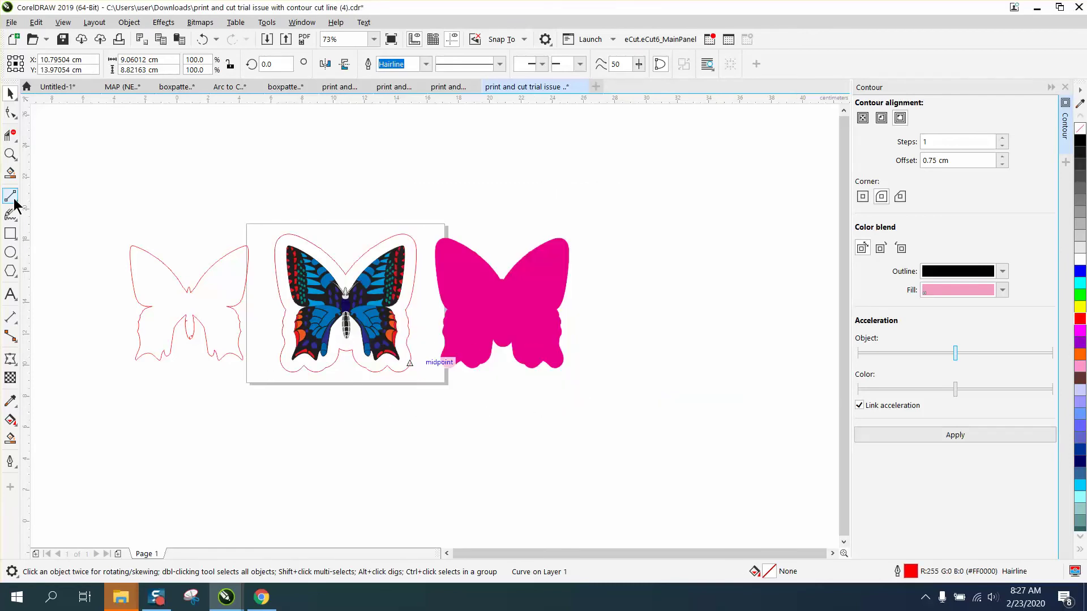
Try filling the contour around the butterfly with magenta sampled from the existing cut shape, and undo the fill.
left_click(10, 154)
left_click_drag(678, 407, 677, 407)
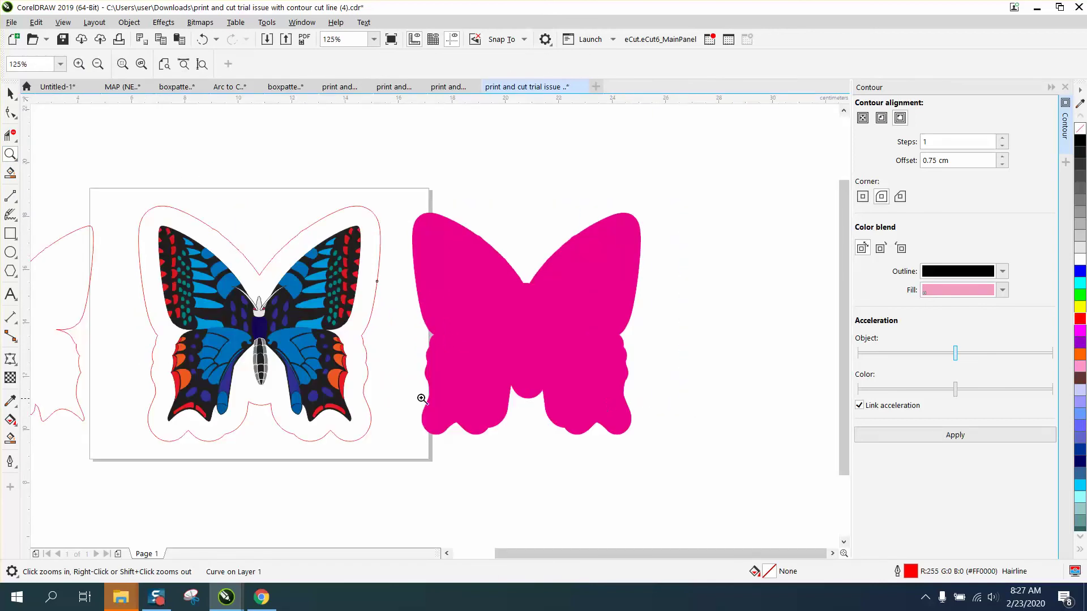
left_click(15, 404)
left_click(63, 406)
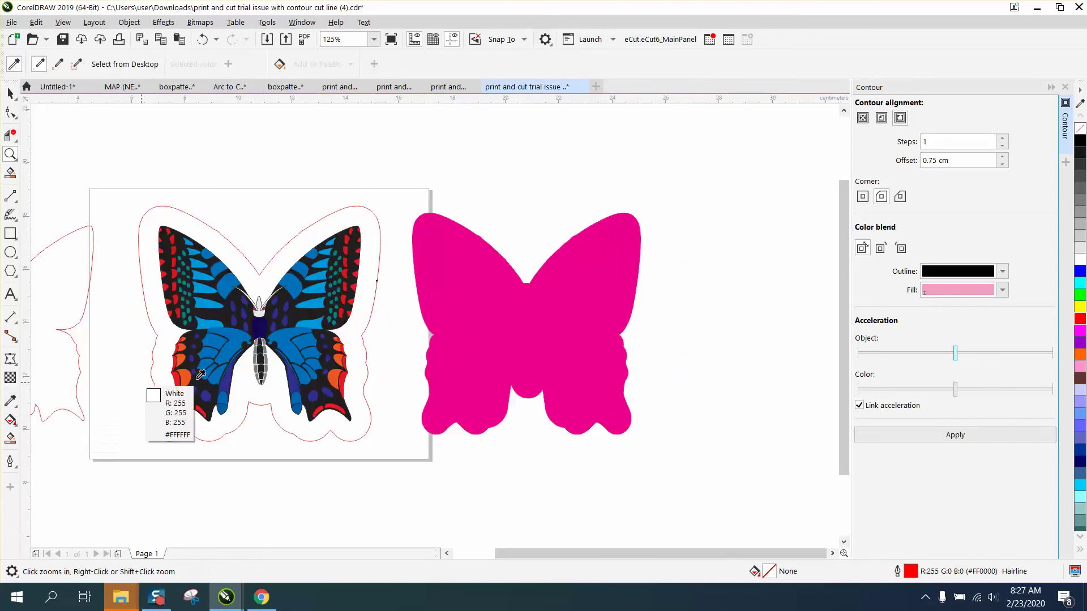
left_click(528, 365)
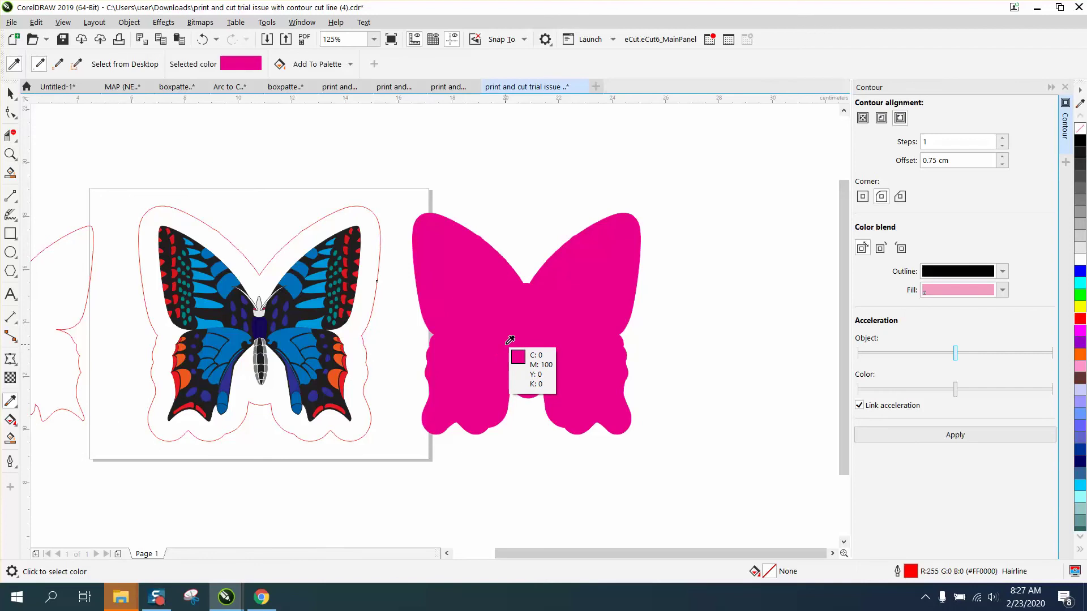
left_click(369, 244)
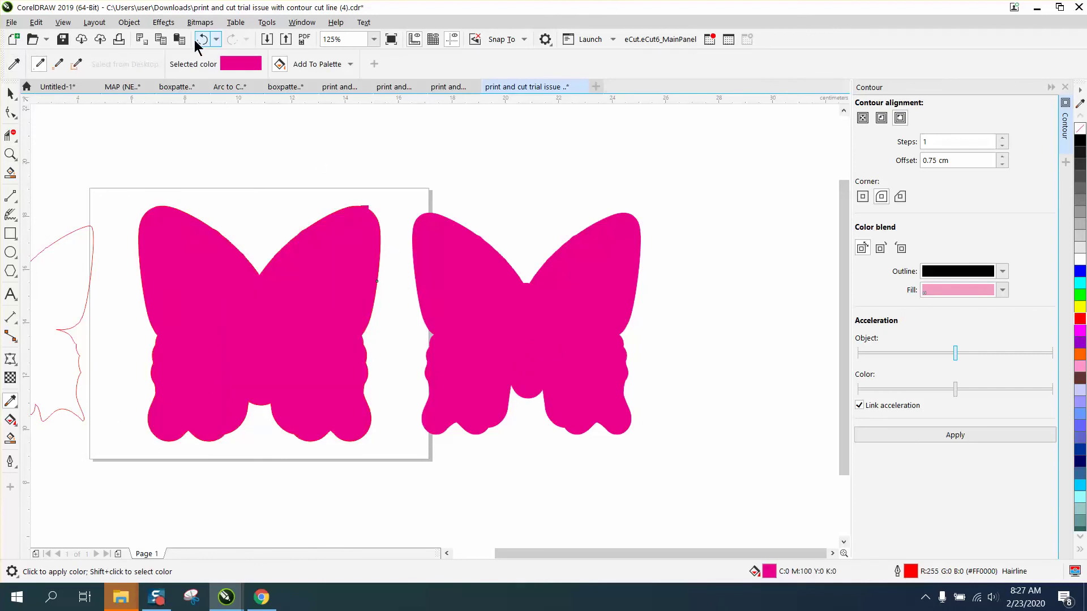
scroll(432, 189, "down", 2)
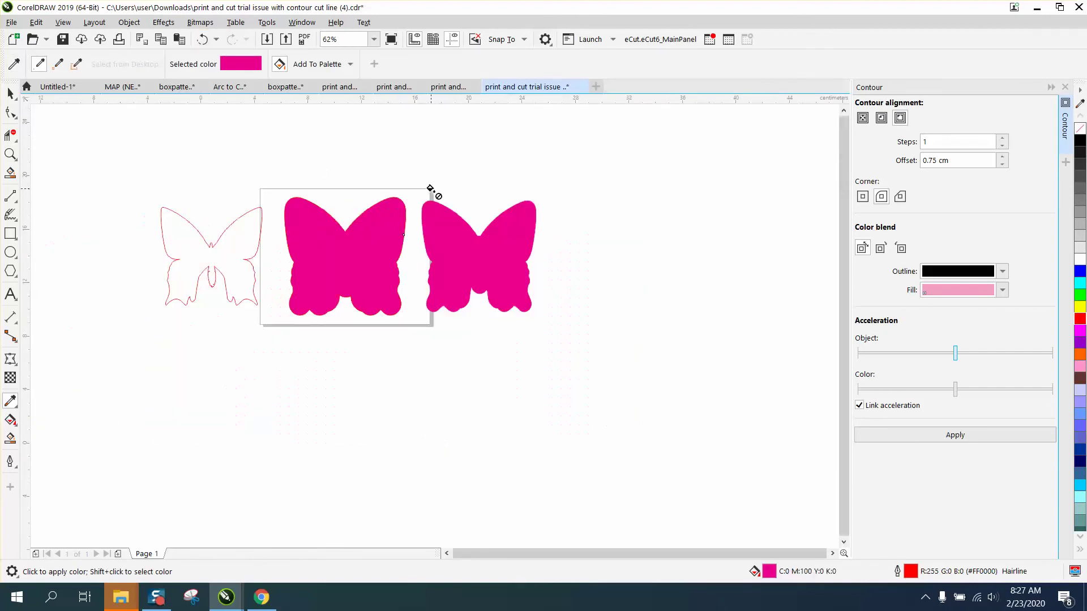
left_click(202, 39)
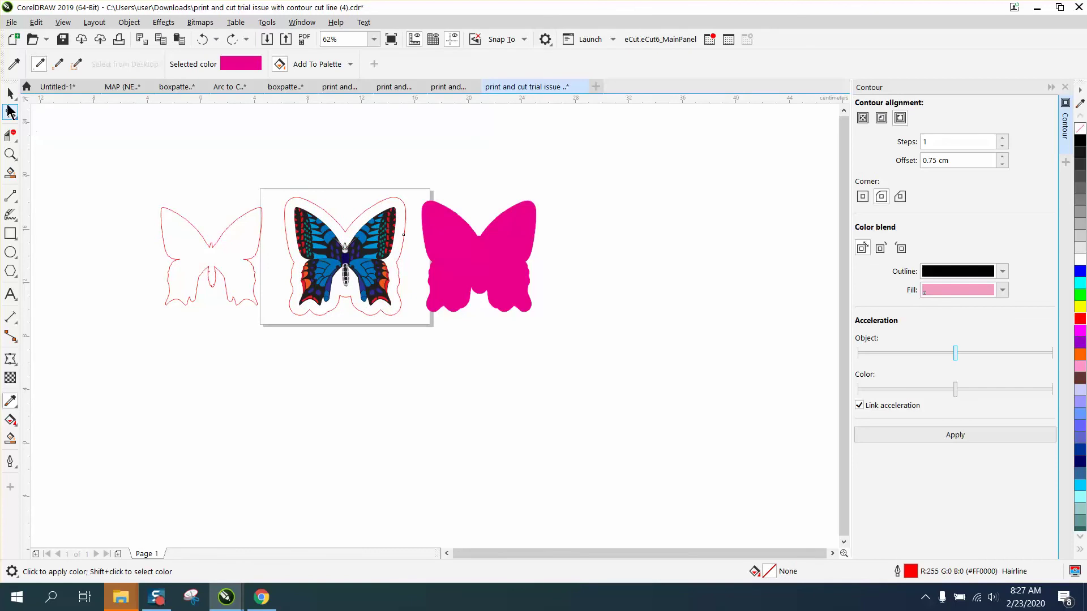
Move the outer contour 20 cm right of the artwork and fill it with magenta sampled from the existing cut shape.
left_click(9, 95)
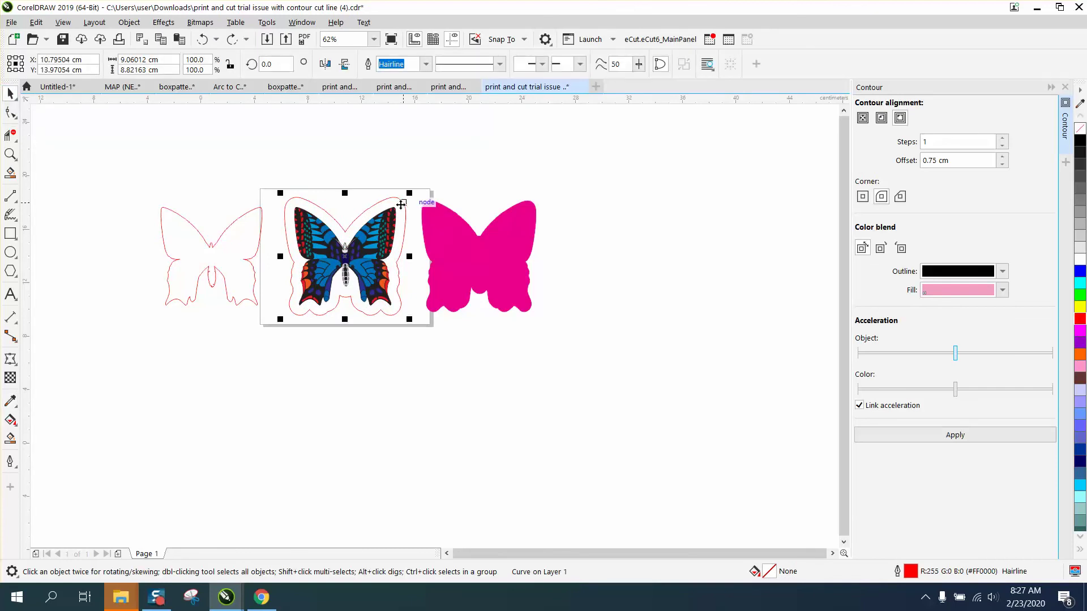
key("Right")
key("Right")
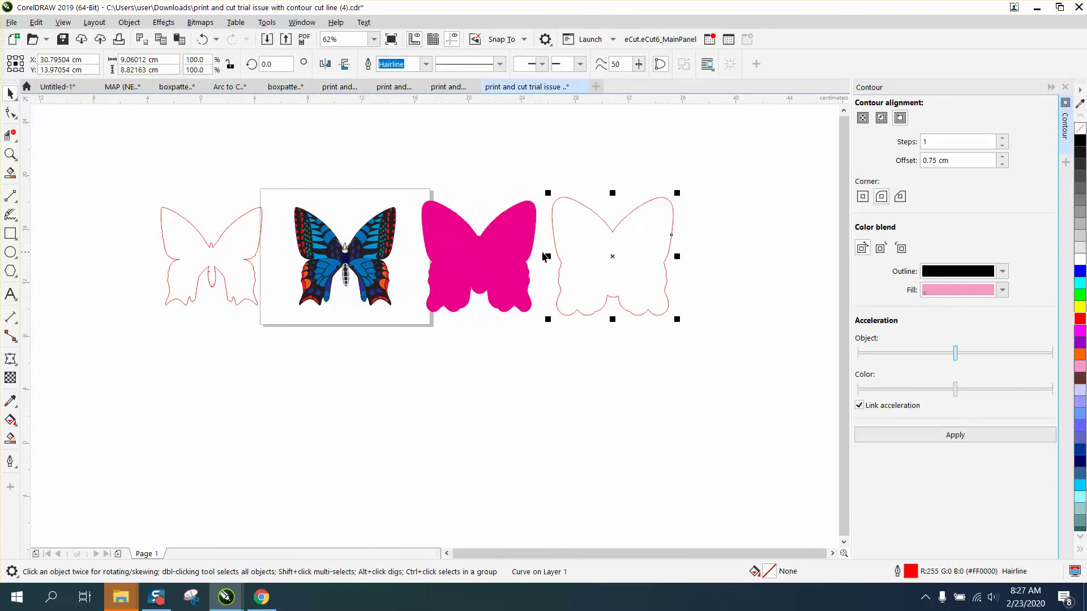
left_click(10, 438)
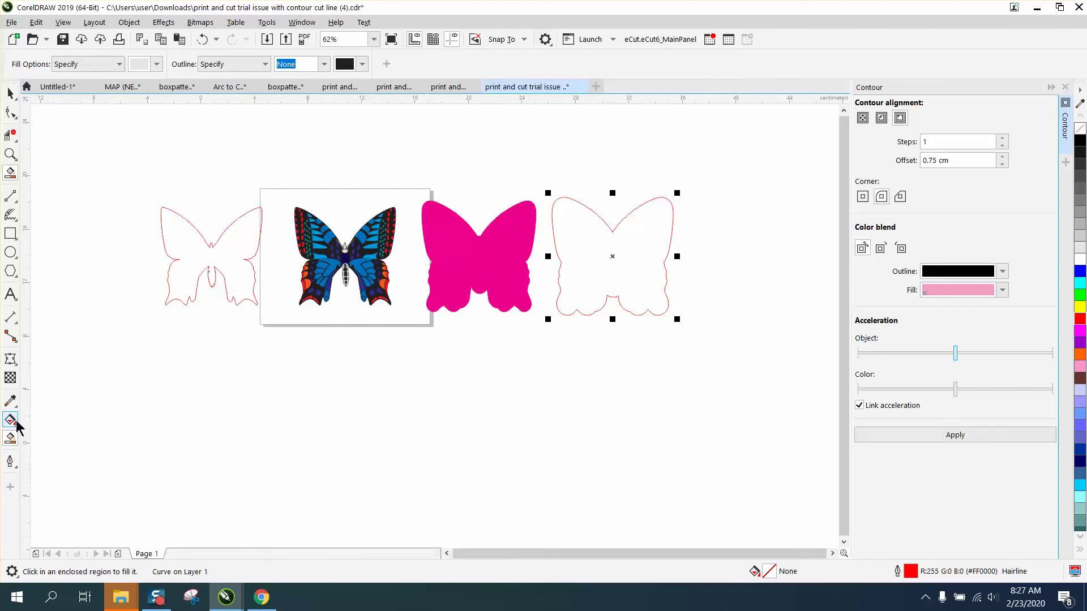
left_click(10, 400)
left_click(482, 263)
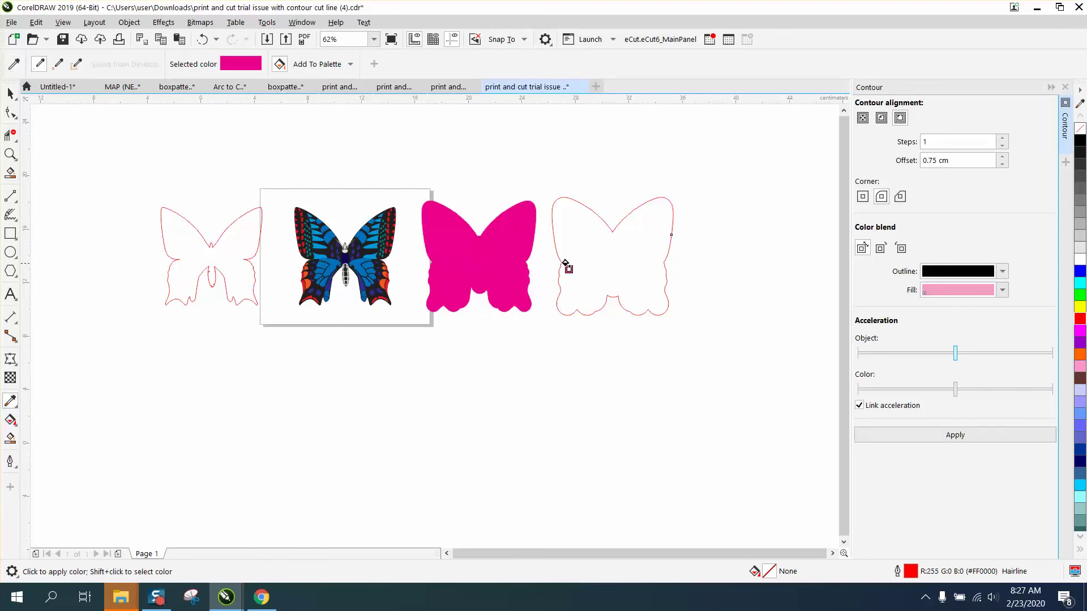
left_click(606, 262)
left_click(687, 228)
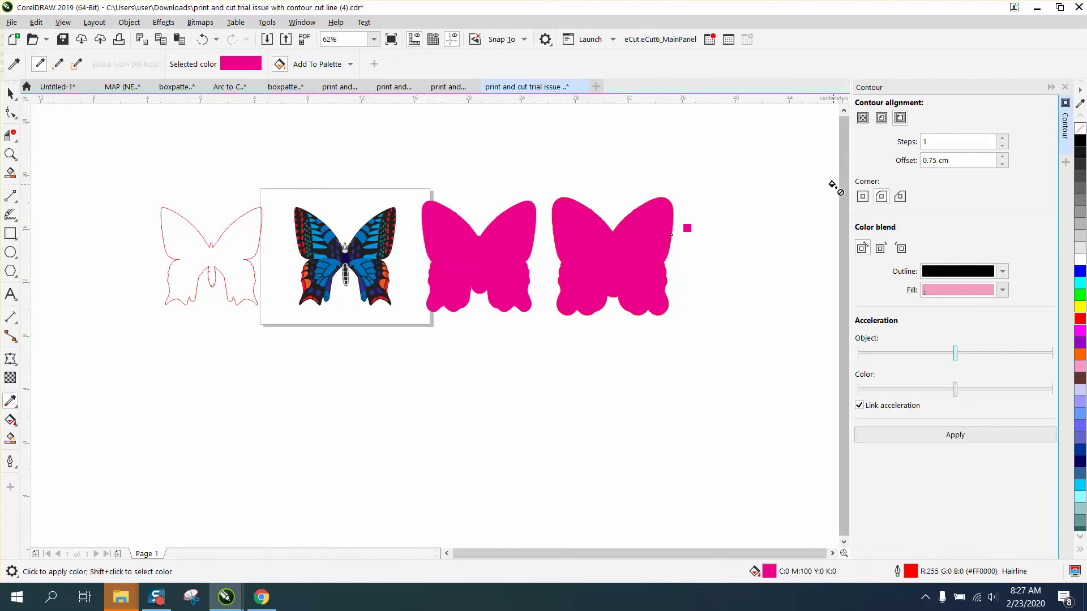
Send the new magenta shape to the back of the page and move it 20 cm left behind the butterfly.
left_click(134, 26)
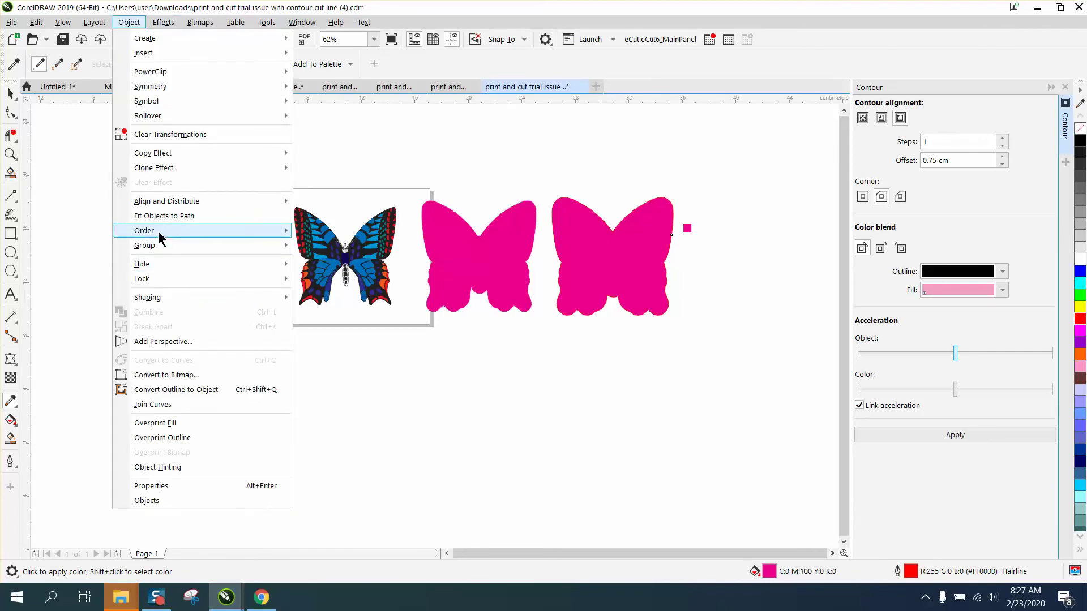
mouse_move(161, 231)
left_click(322, 247)
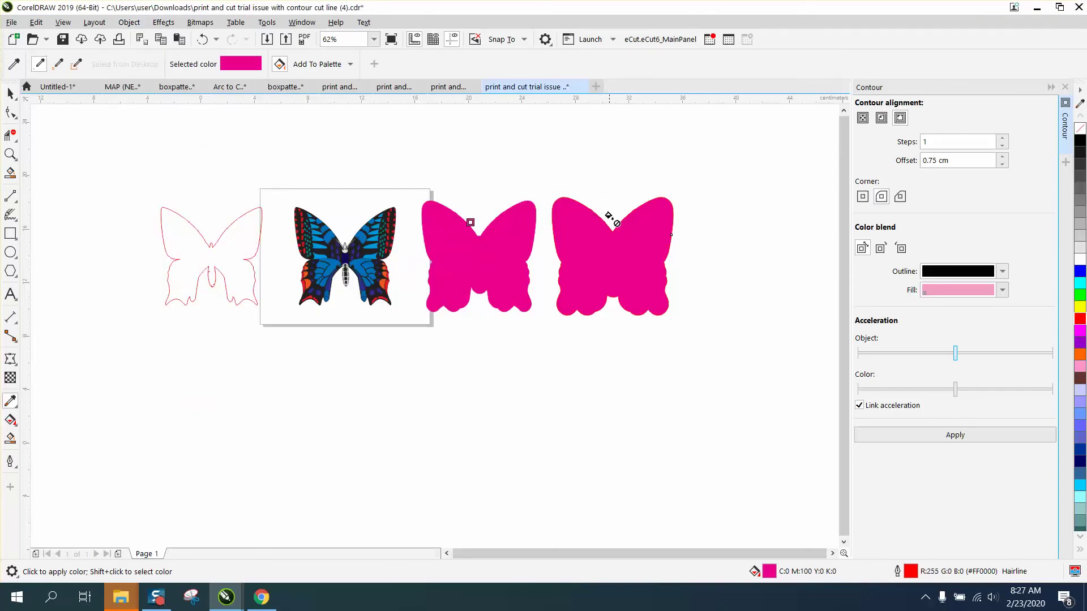
left_click(10, 91)
left_click(558, 286)
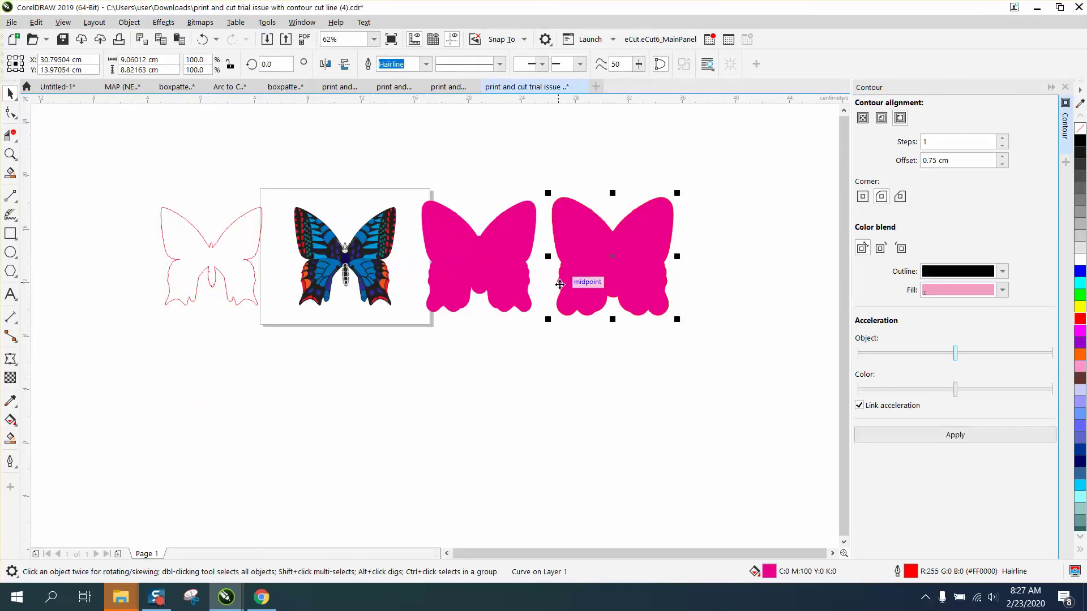
key("Left")
key("Left")
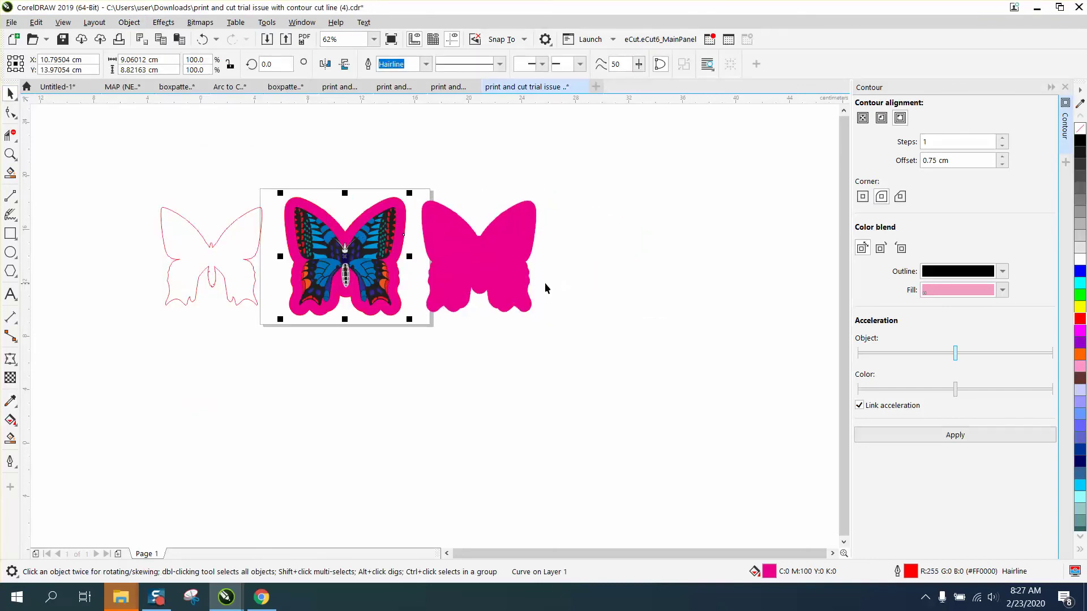
Reshape the uppermost dark blue marking on the left wing by moving its two outer nodes and curve handle onto the black wing edge.
left_click(10, 154)
left_click_drag(281, 185, 402, 291)
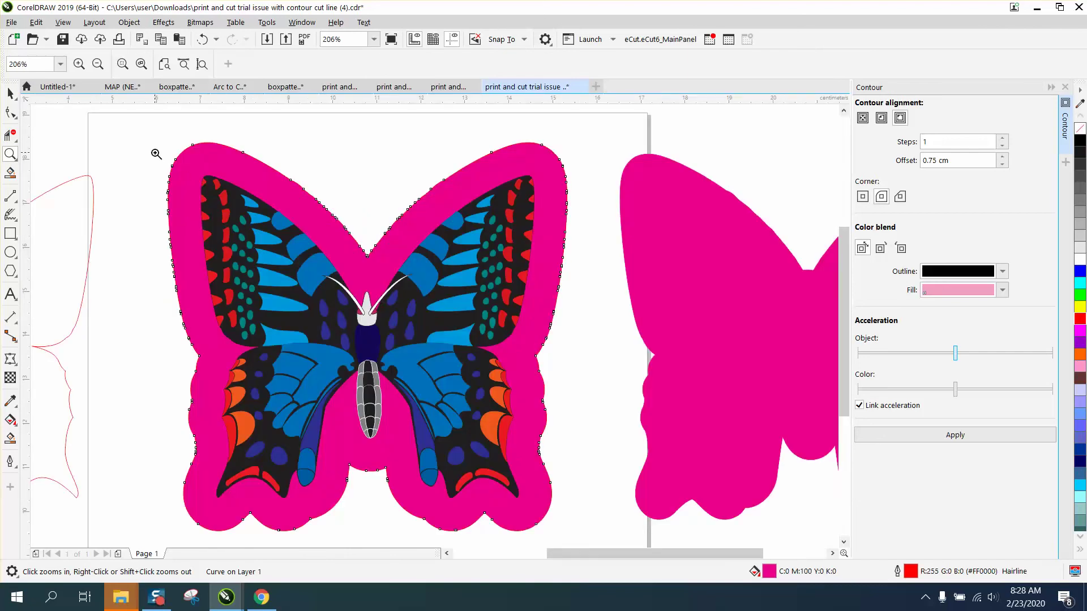
left_click(11, 93)
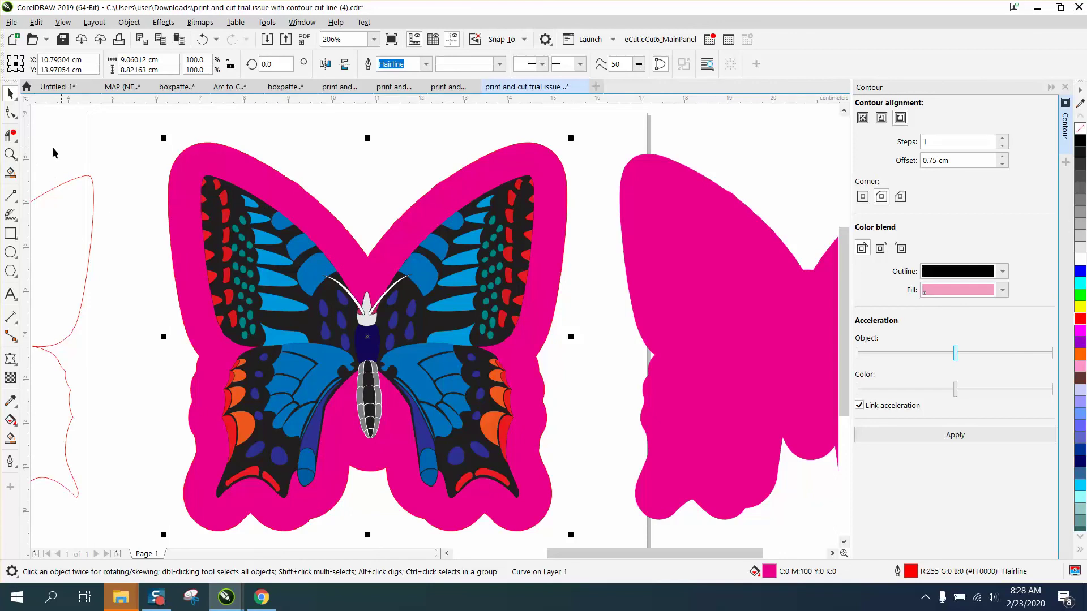
left_click(10, 154)
left_click_drag(258, 162, 334, 252)
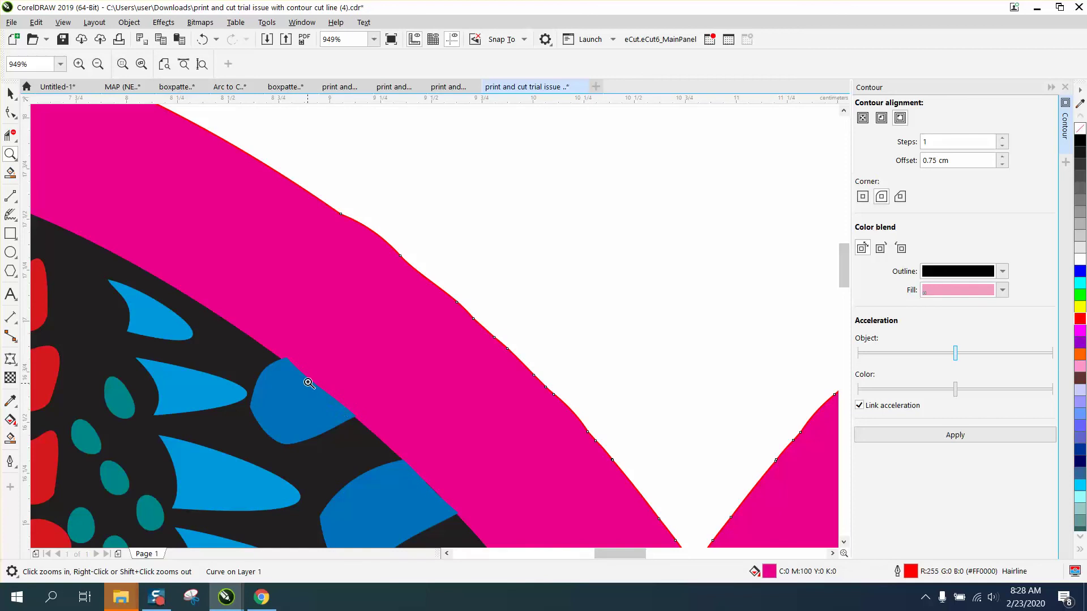
left_click(15, 116)
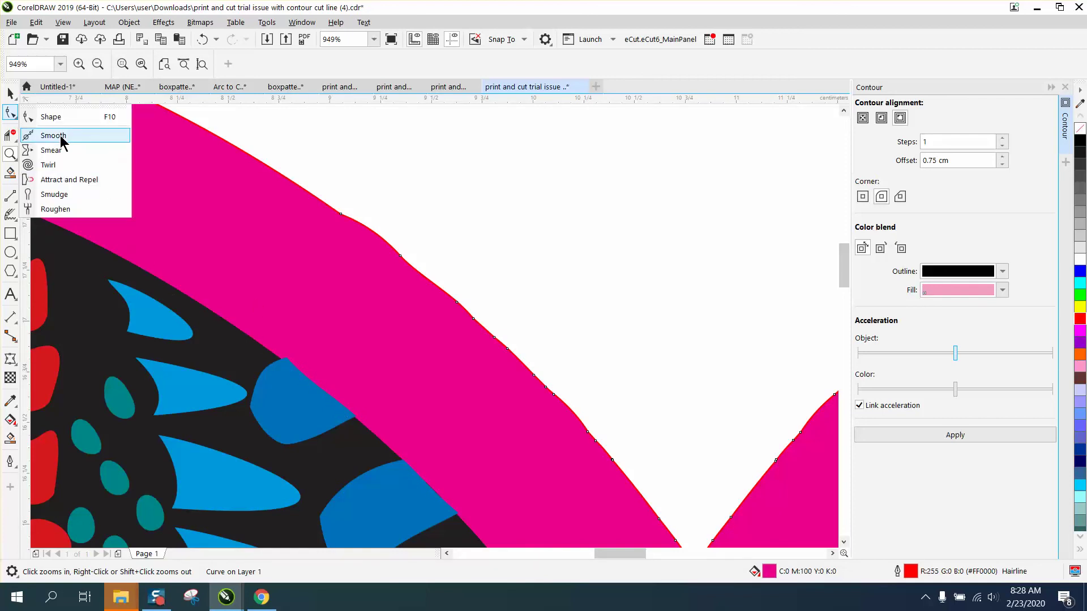
left_click(51, 116)
left_click(288, 368)
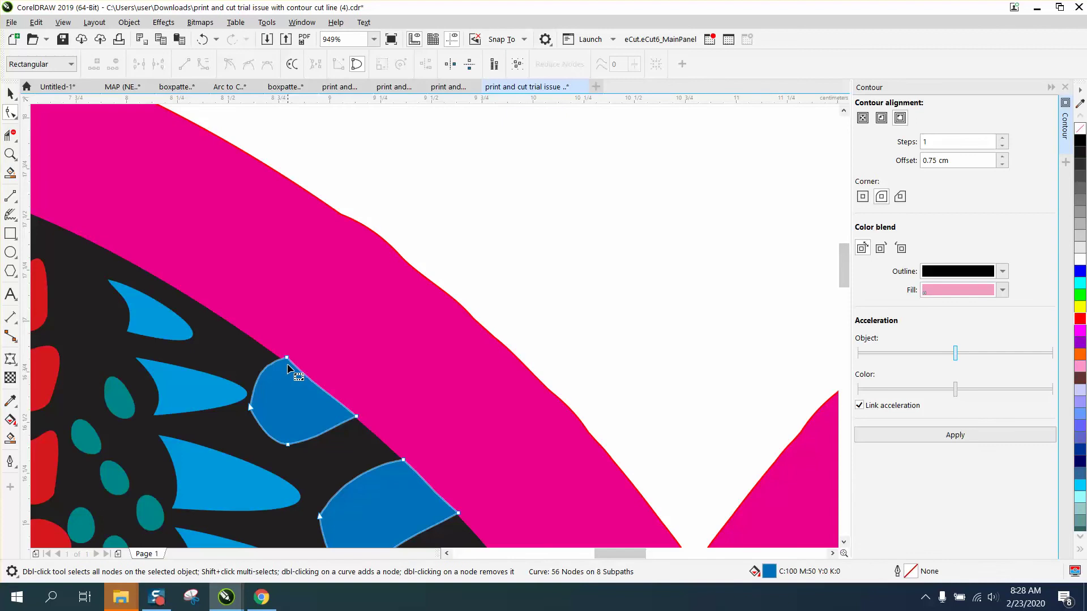
left_click(10, 154)
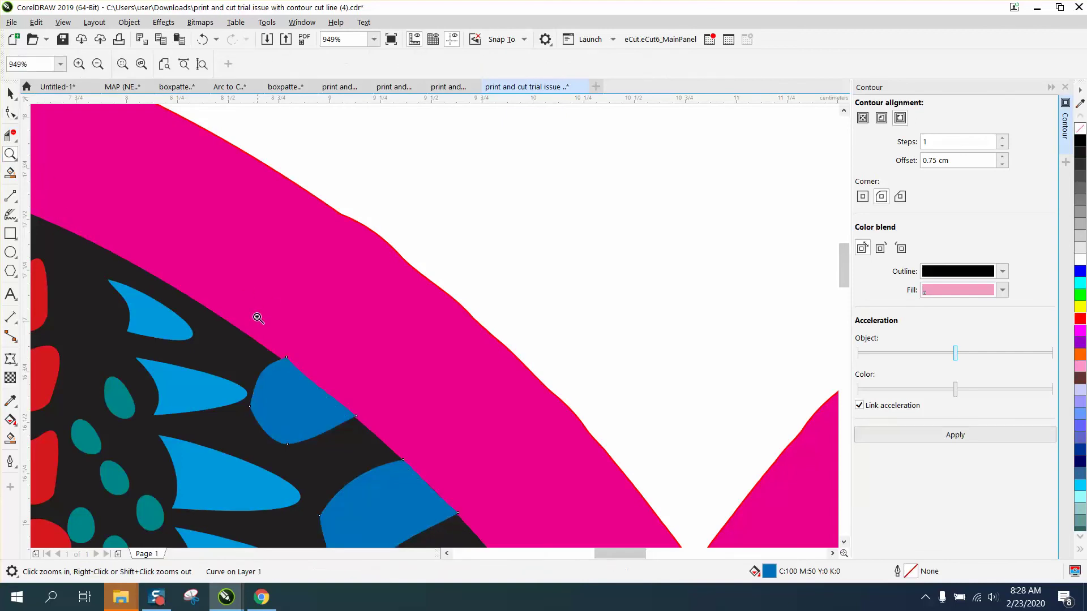
left_click_drag(253, 314, 380, 437)
key("F10")
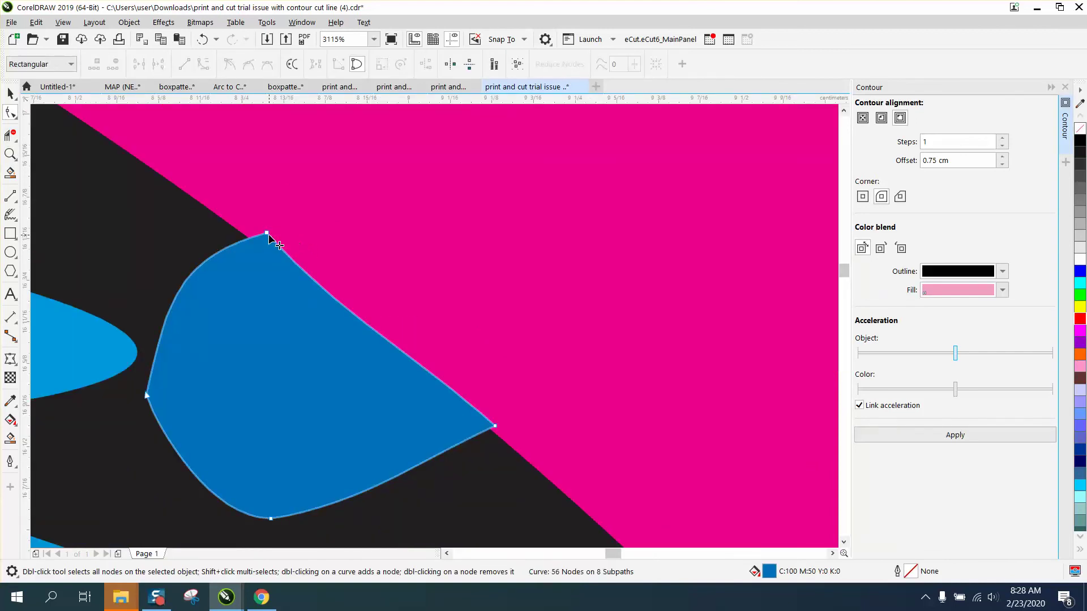
left_click_drag(267, 234, 248, 238)
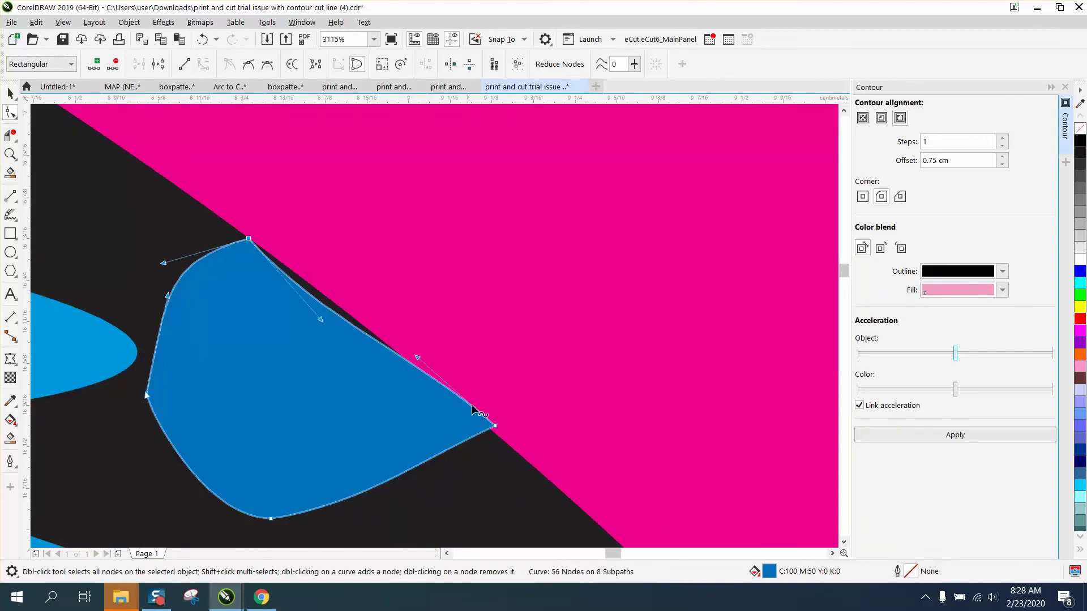
left_click_drag(495, 426, 490, 431)
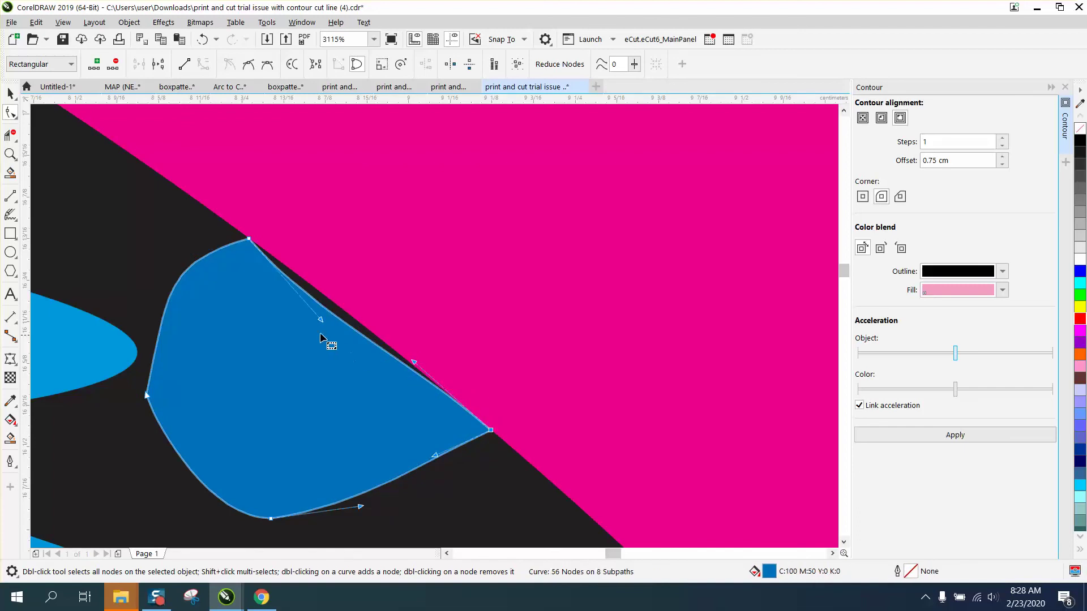
left_click_drag(323, 322, 334, 305)
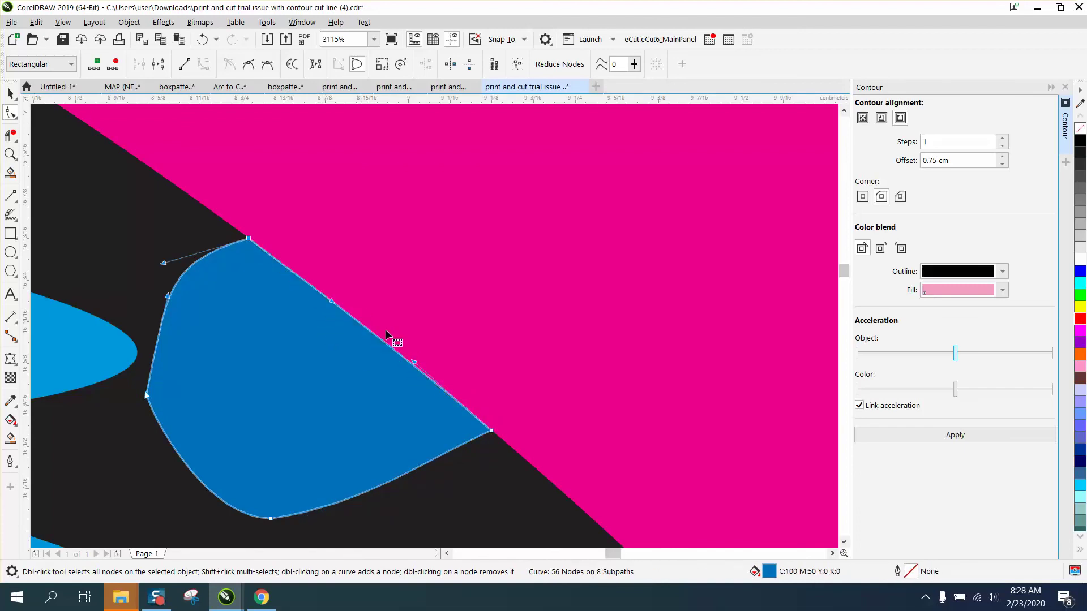
Delete the two nodes forming the bump on the magenta contour's inner upper edge above the left wing.
scroll(419, 376, "down", 3)
left_click(404, 365)
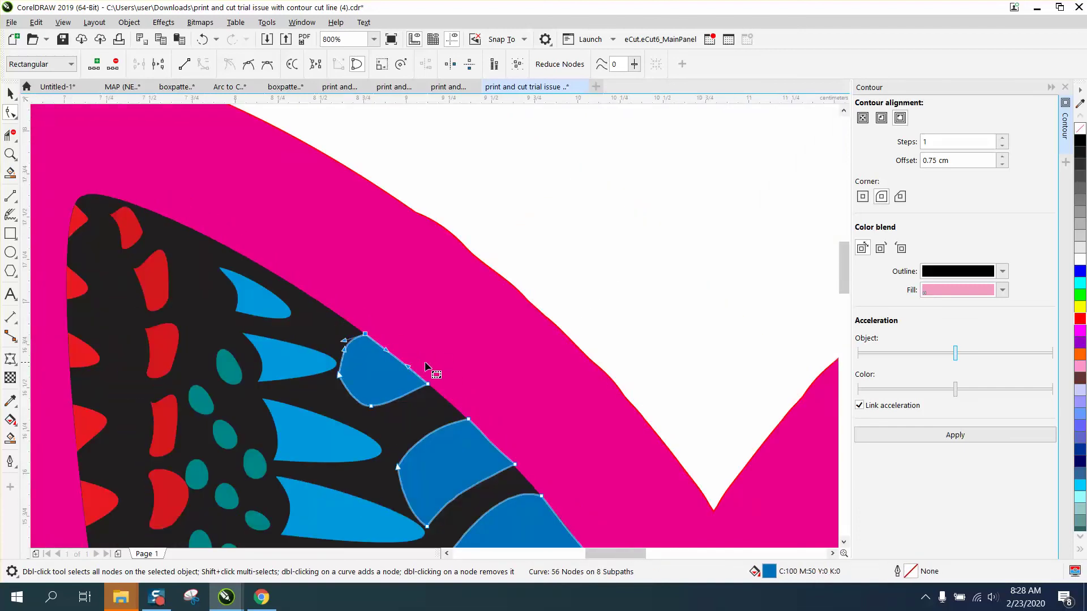
left_click(443, 235)
left_click(408, 213)
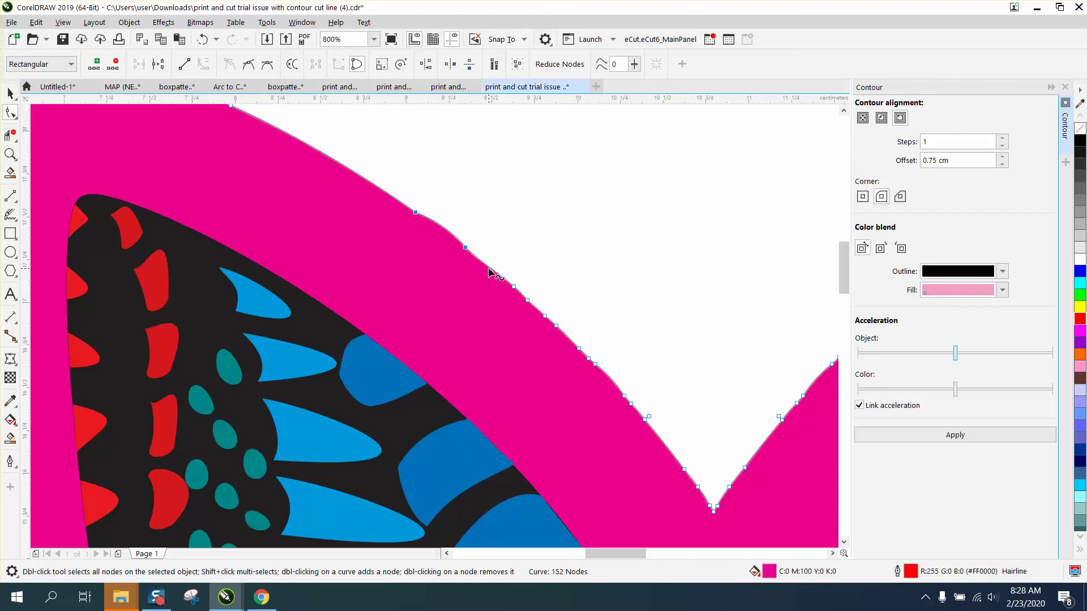
key("Delete")
scroll(512, 262, "down", 4)
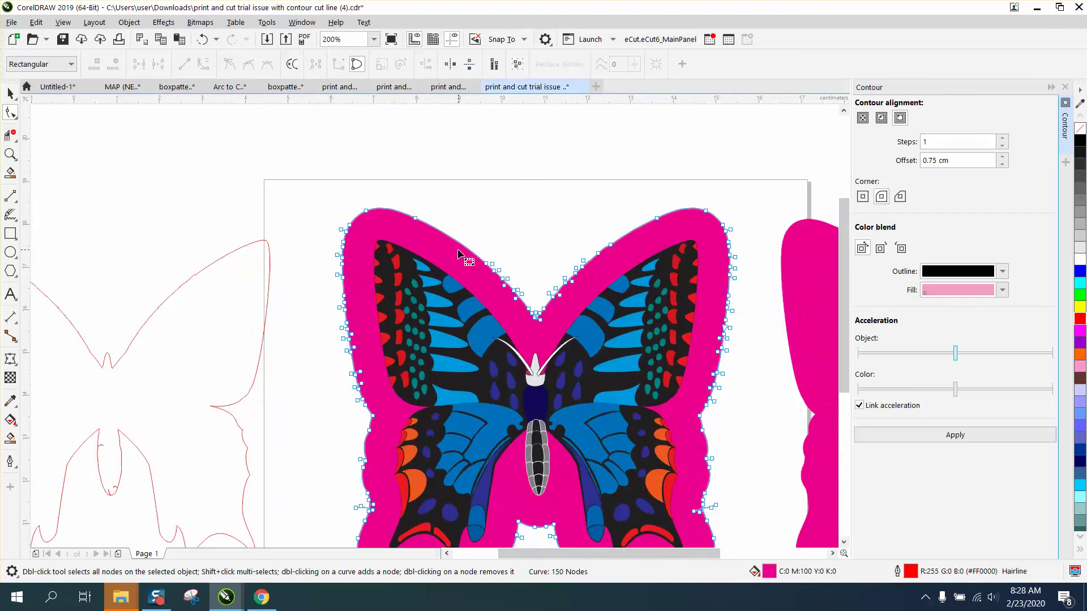
left_click(11, 94)
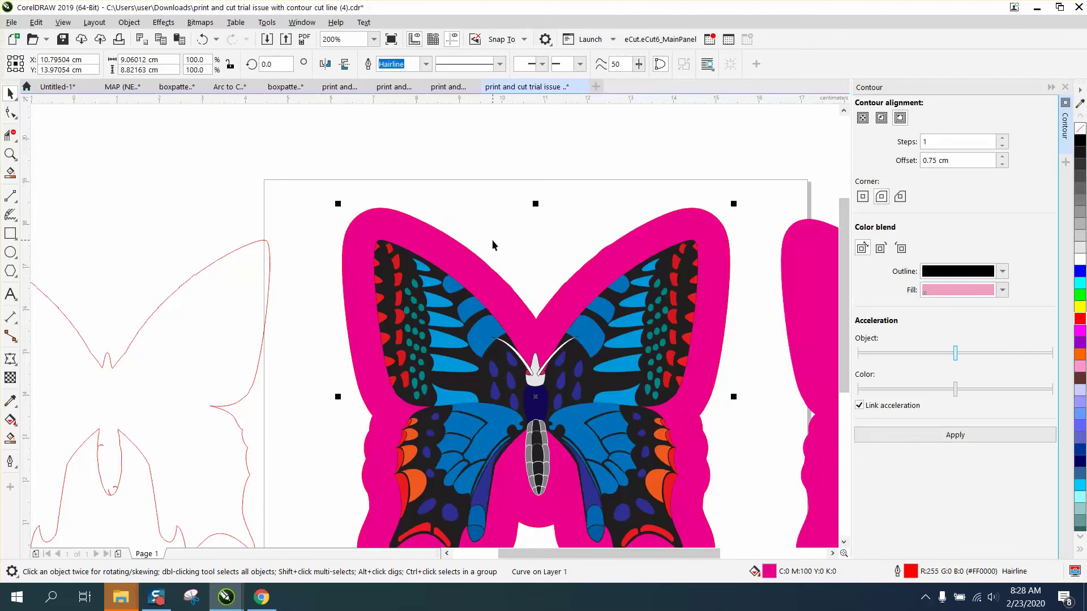
Delete the red butterfly outline beside the page and move the magenta contour 10 cm left of the artwork.
scroll(496, 243, "down", 2)
left_click(346, 271)
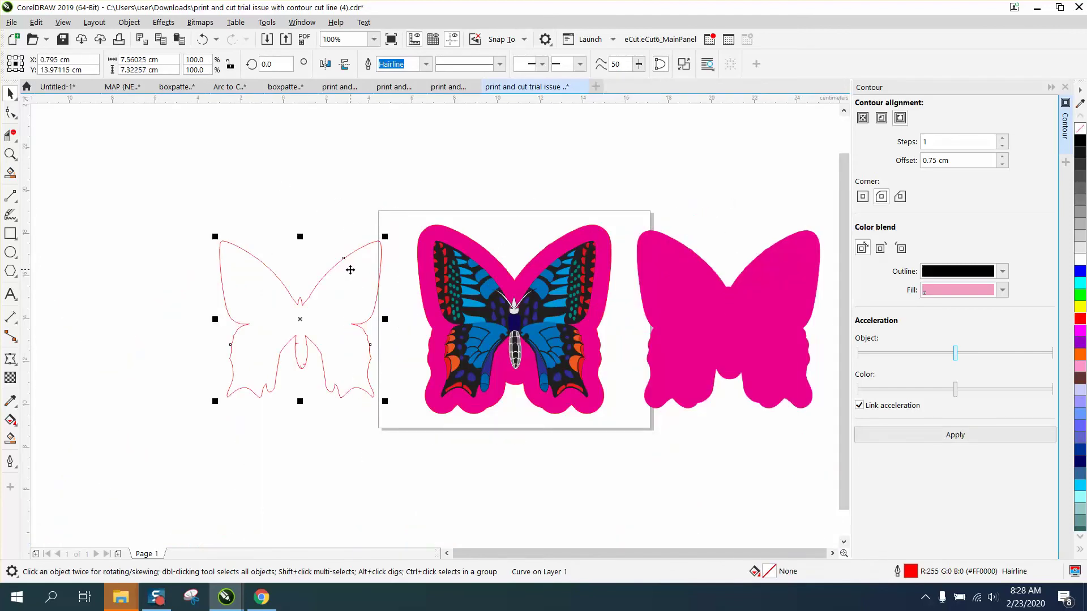
left_click_drag(351, 270, 484, 249)
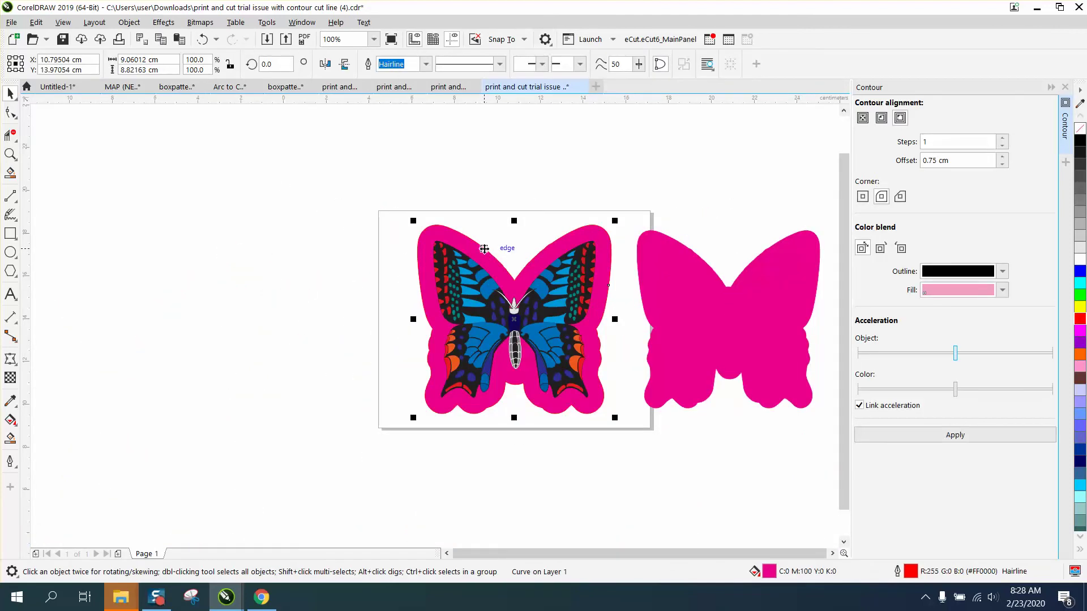
key("ctrl+z")
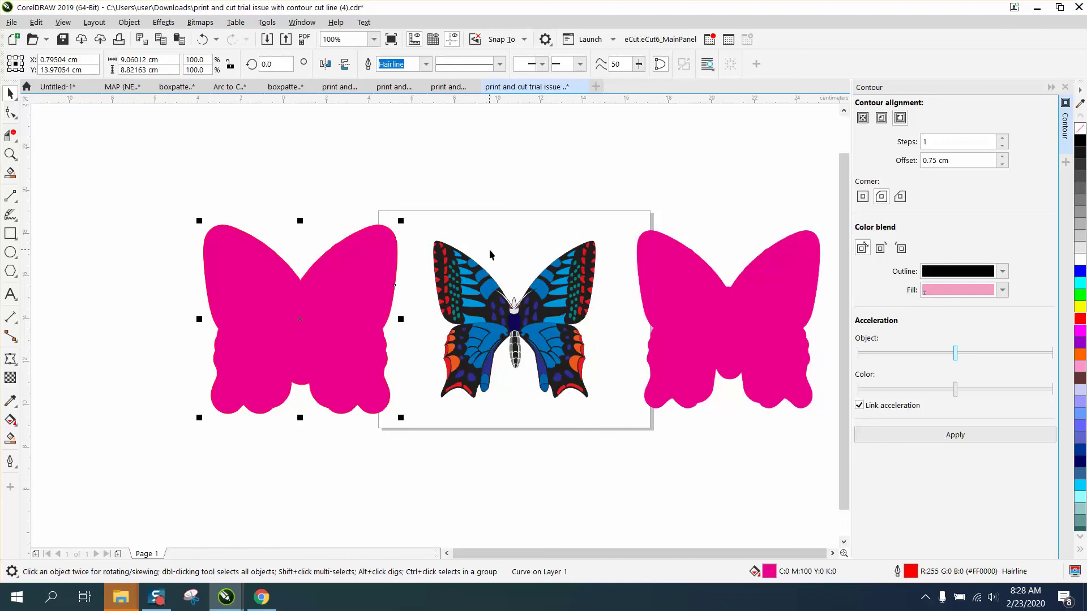
Remove the moved contour's fill, select all of its nodes and reduce them to smooth the outline.
left_click(1080, 129)
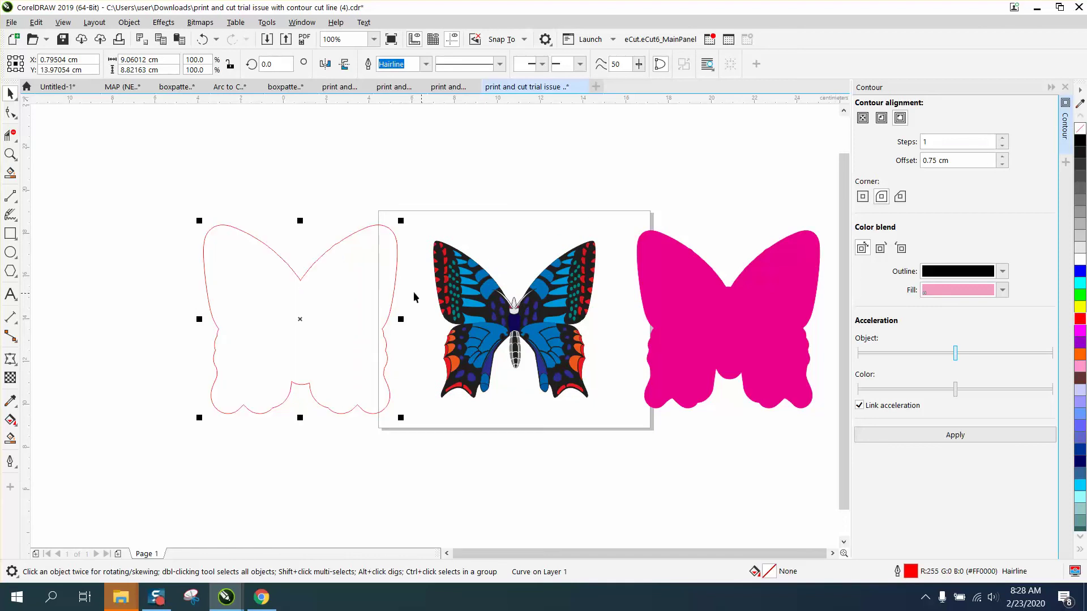
left_click(10, 112)
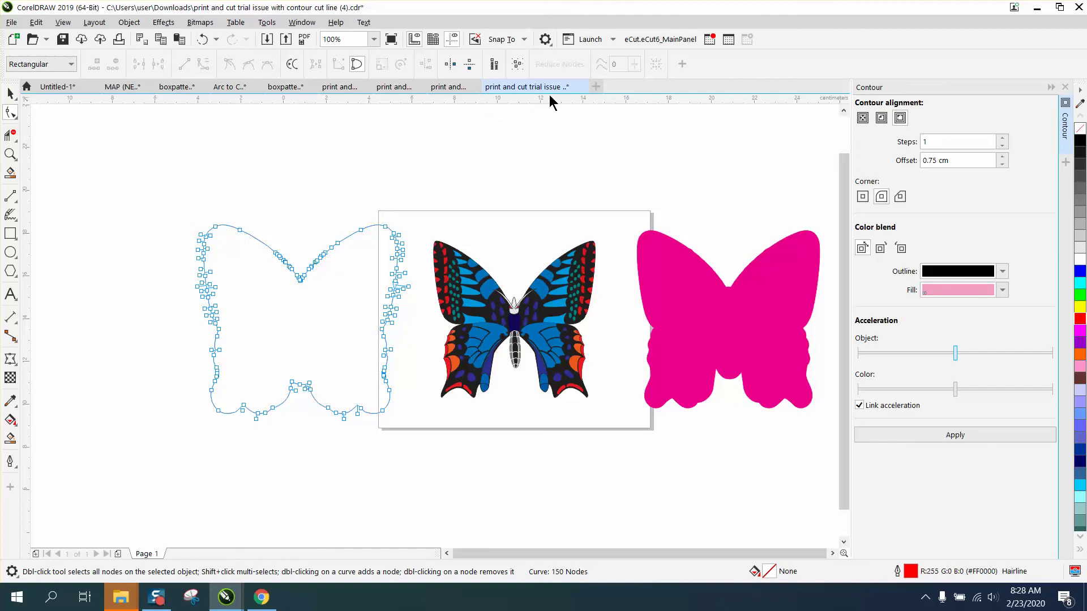
left_click_drag(398, 415, 425, 429)
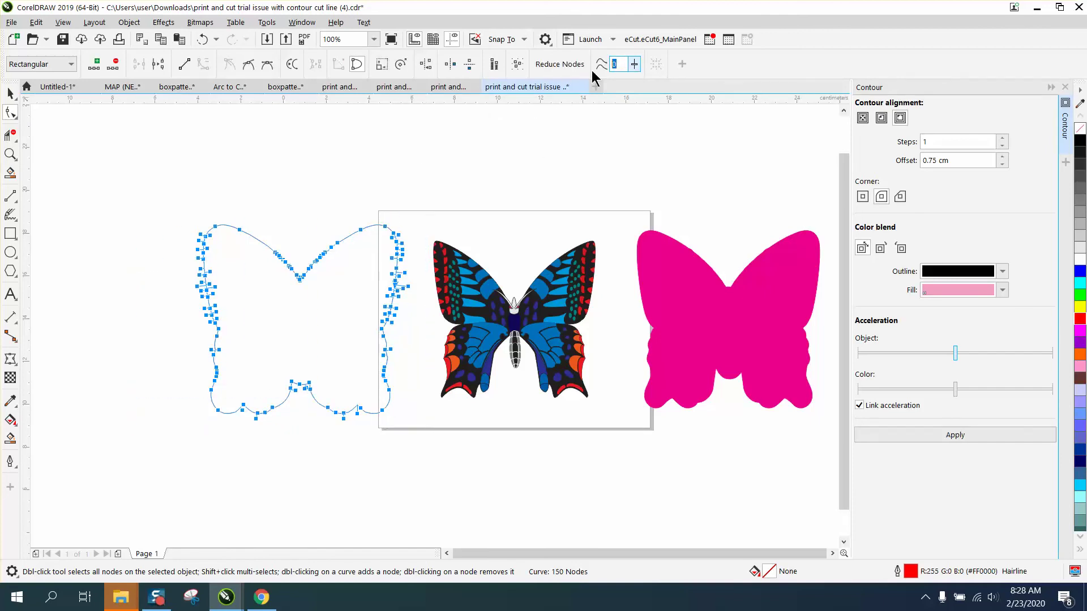
key("Return")
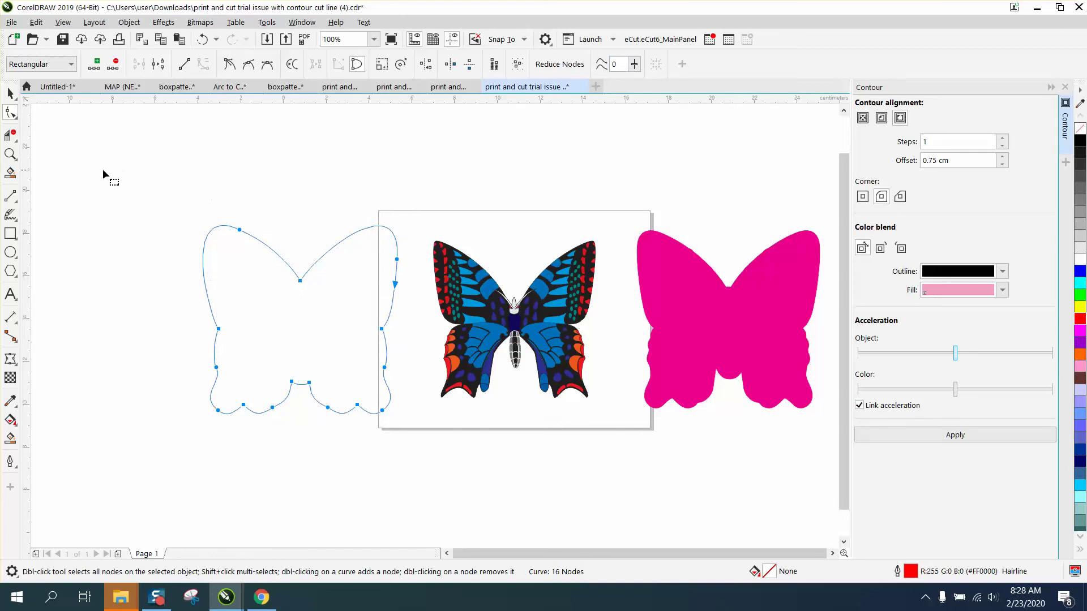
Fill the smoothed contour with magenta sampled from the existing cut shape and move it 10 cm right behind the butterfly.
left_click(10, 439)
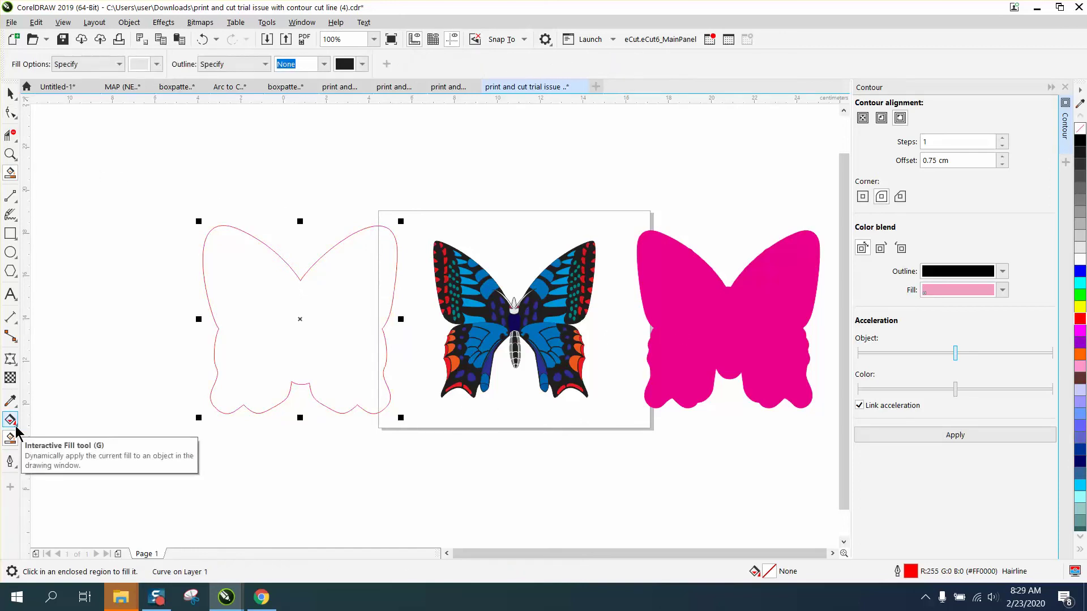
left_click(10, 401)
left_click(714, 328)
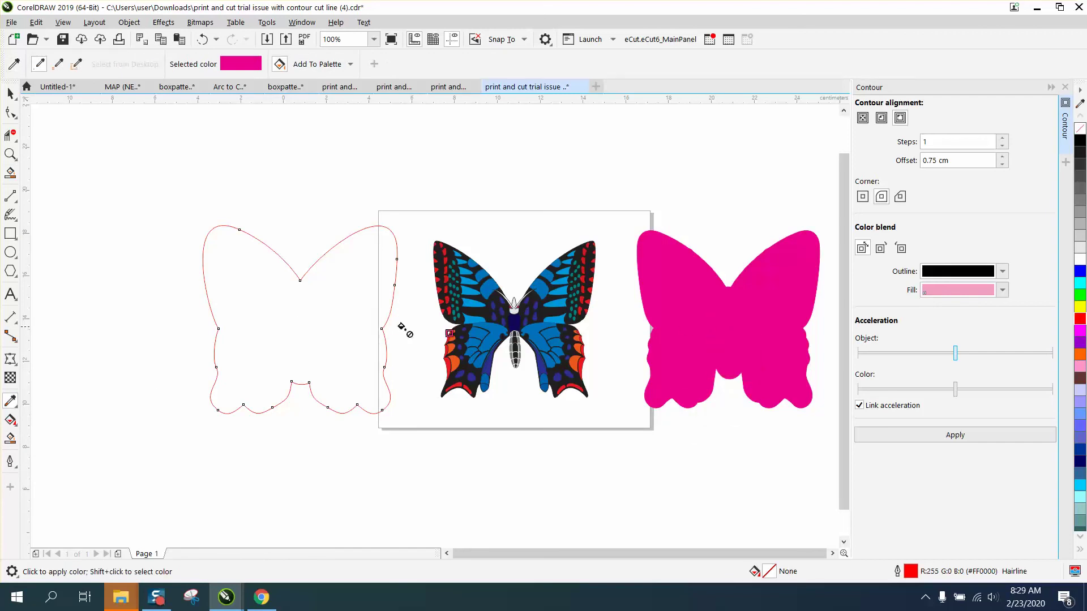
left_click(337, 327)
left_click(10, 93)
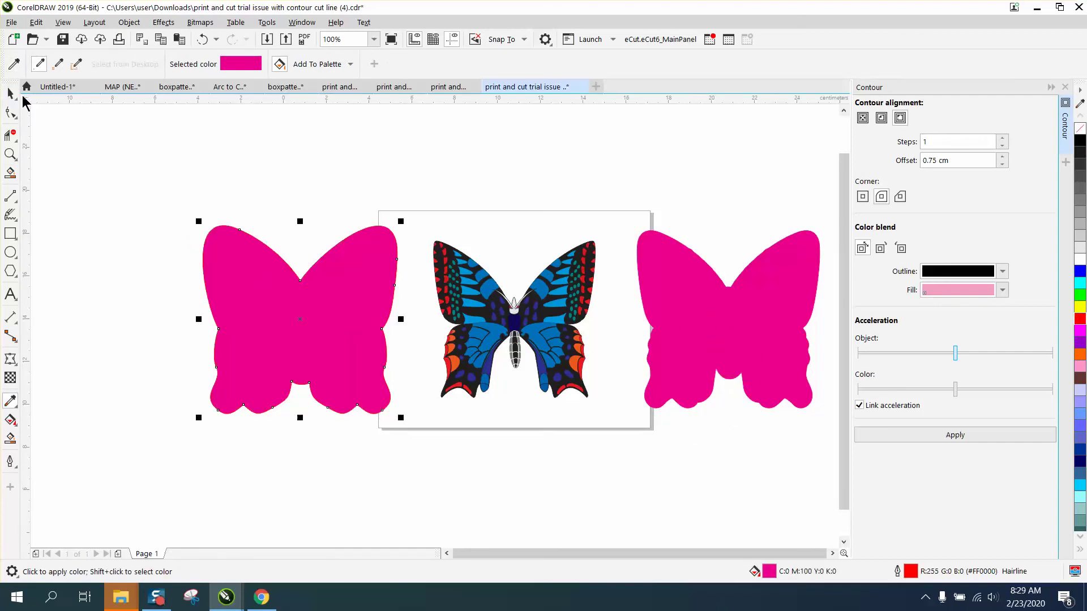
key("p")
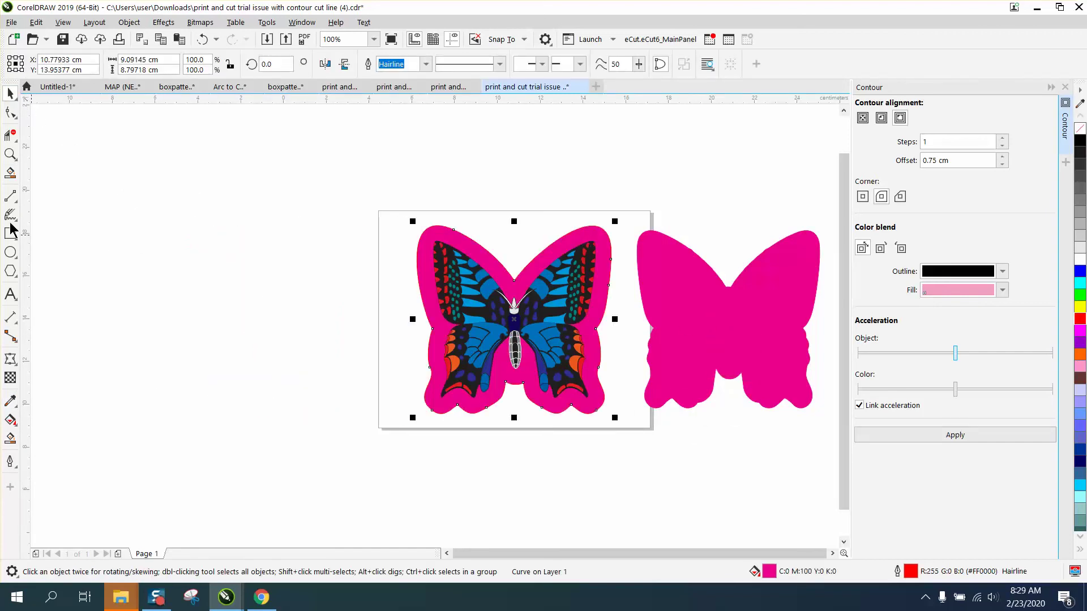
left_click(10, 154)
left_click_drag(395, 202, 637, 347)
right_click(316, 316)
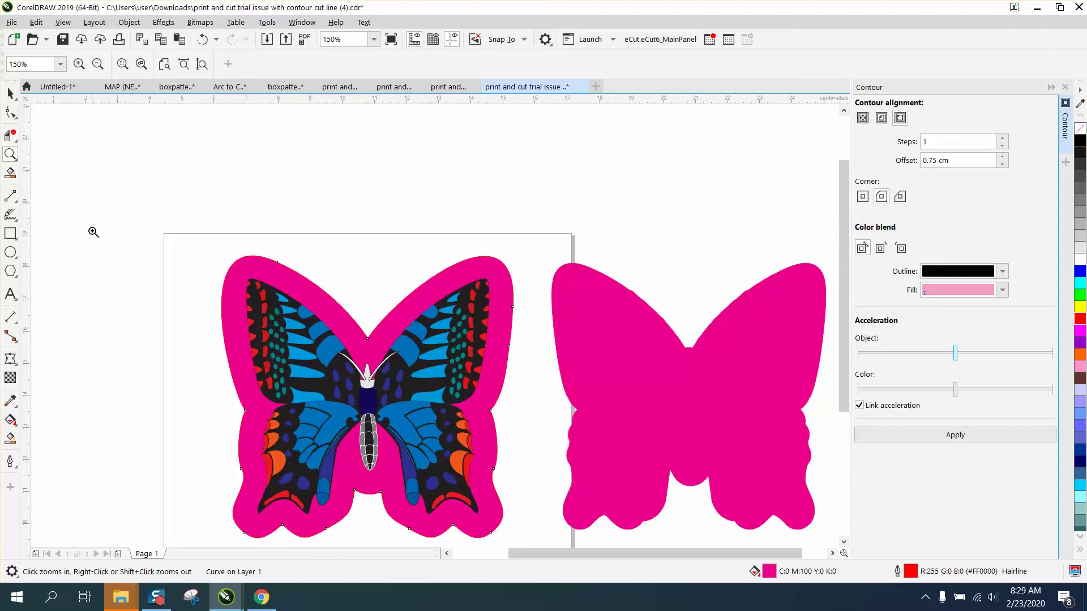
right_click(504, 283)
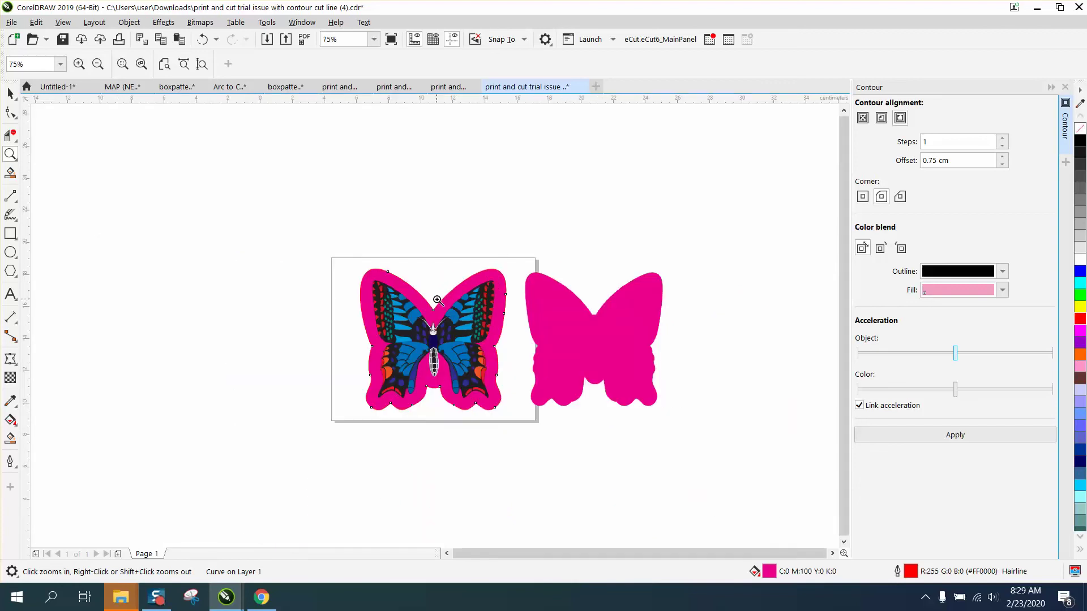